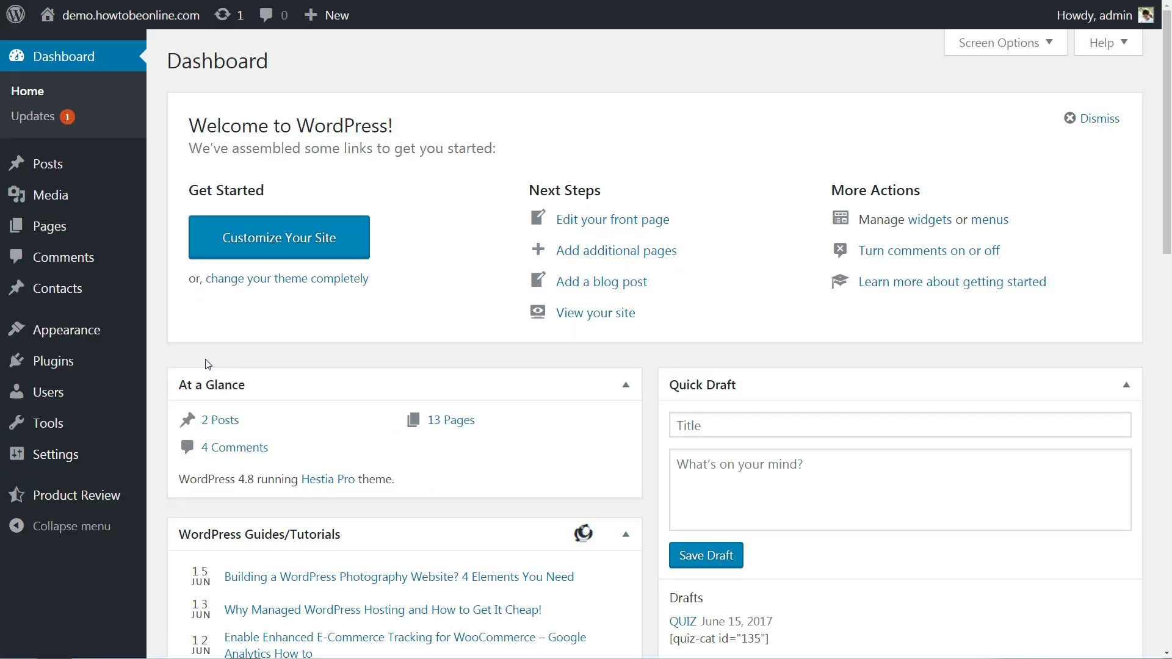
Add the Meta widget to the theme's Sidebar on the Widgets page.
{"action": "mouse_move", "coordinate": [92, 336]}
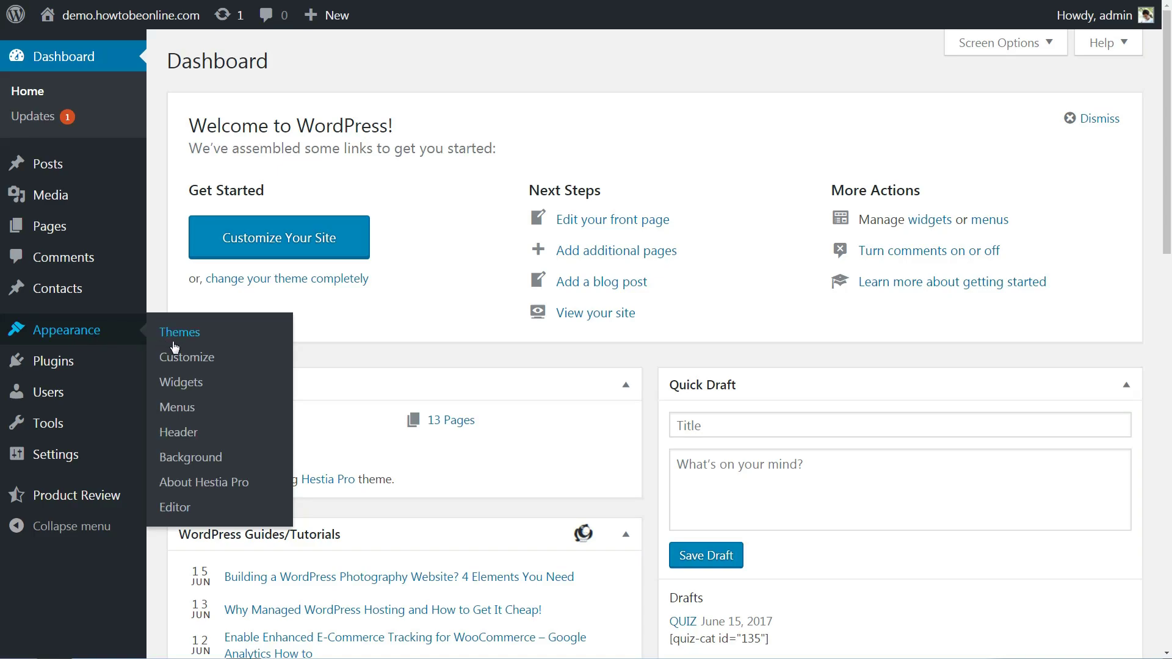
{"action": "left_click", "coordinate": [190, 388]}
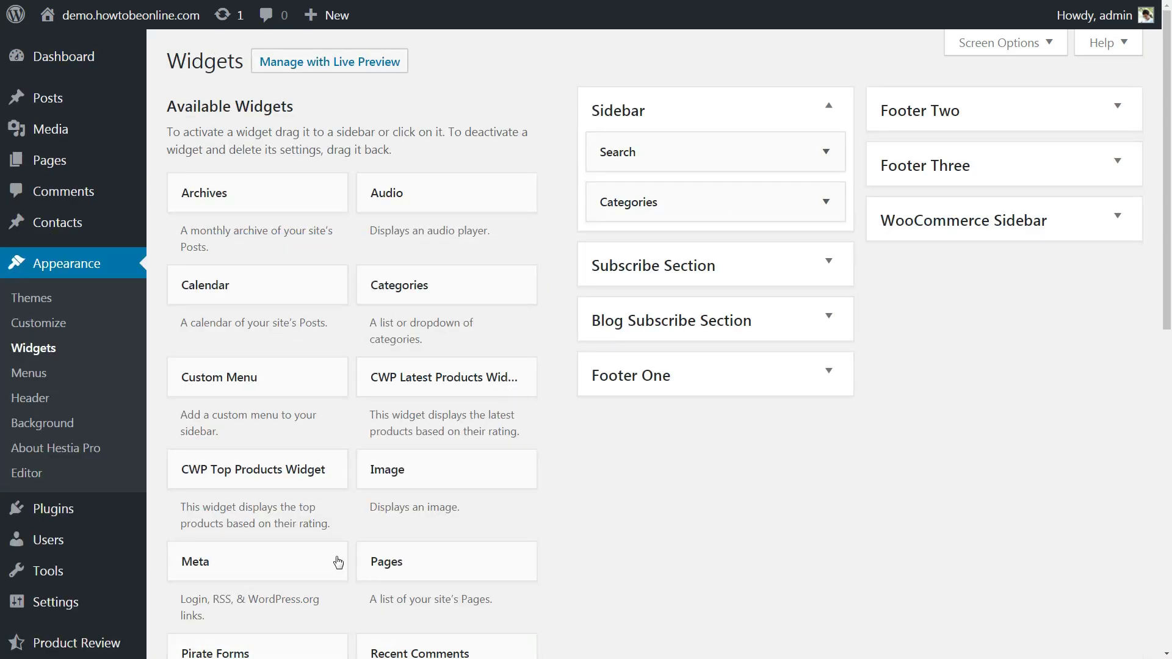
{"action": "left_click_drag", "start_coordinate": [276, 568], "coordinate": [709, 251]}
Check the Categories widget's settings, then open the Search widget and focus its Title field.
{"action": "left_click", "coordinate": [825, 201]}
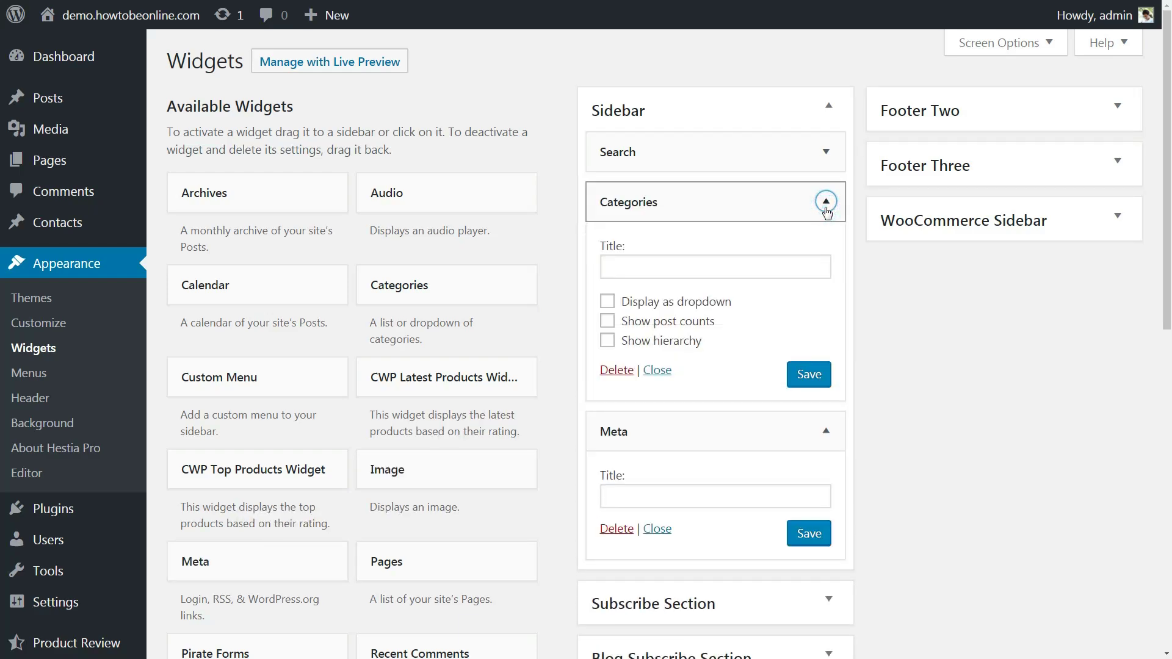
{"action": "left_click", "coordinate": [826, 201]}
{"action": "left_click", "coordinate": [826, 152]}
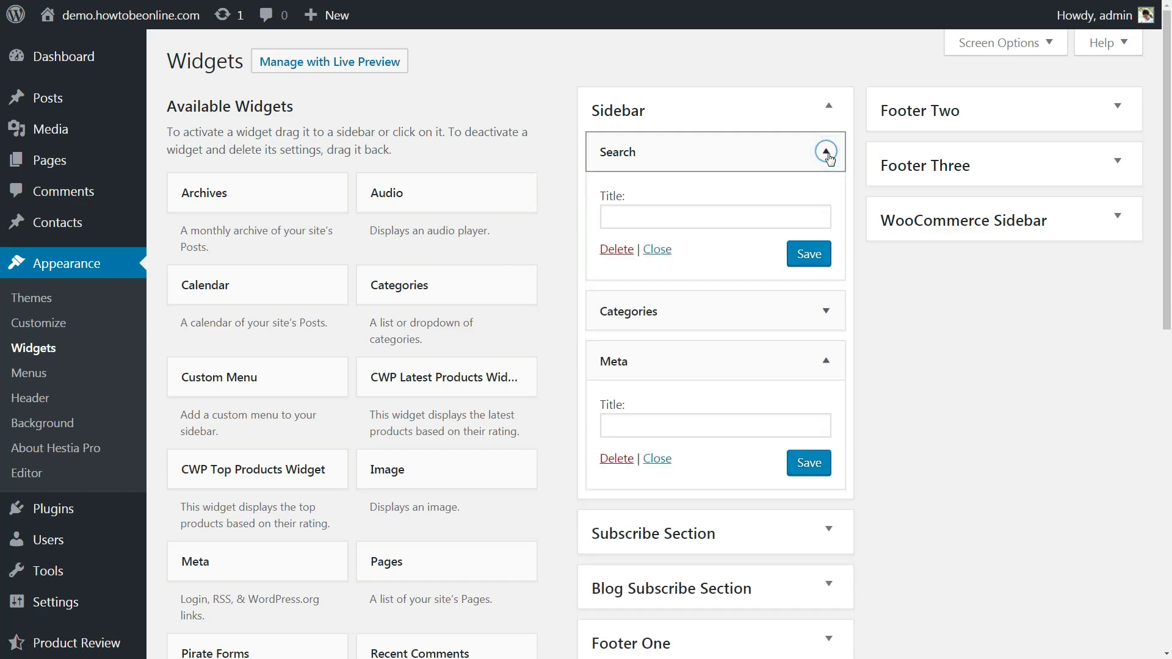
{"action": "left_click", "coordinate": [687, 219]}
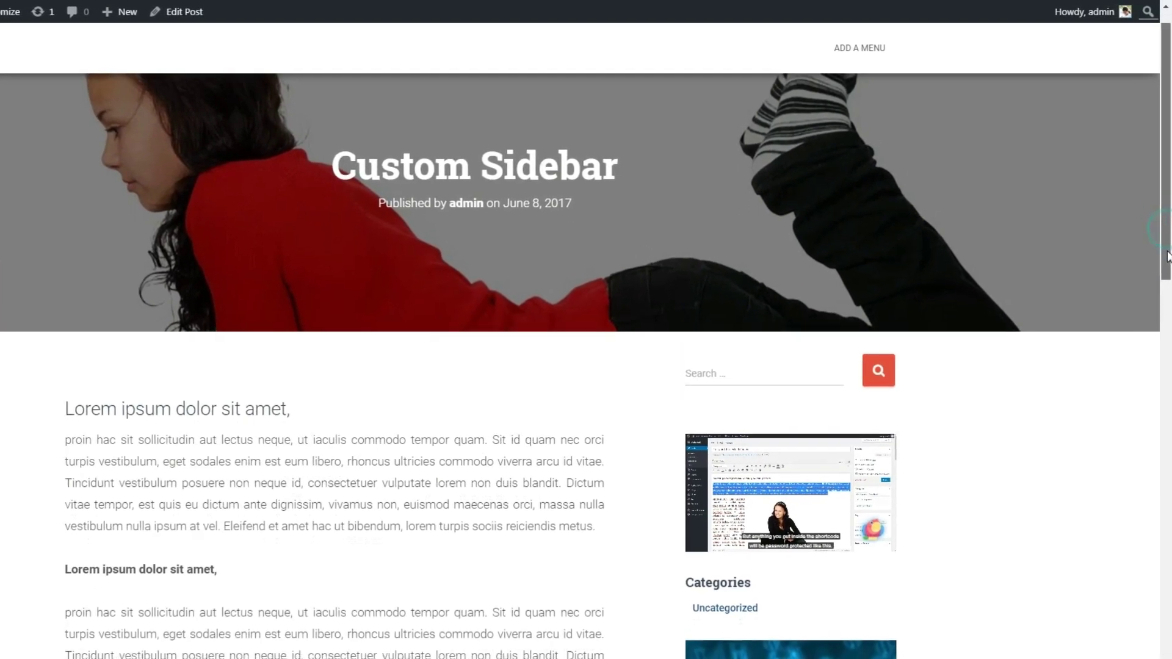
{"action": "scroll", "coordinate": [1168, 224], "scroll_direction": "down", "scroll_amount": 3}
{"action": "scroll", "coordinate": [1170, 330], "scroll_direction": "down", "scroll_amount": 1}
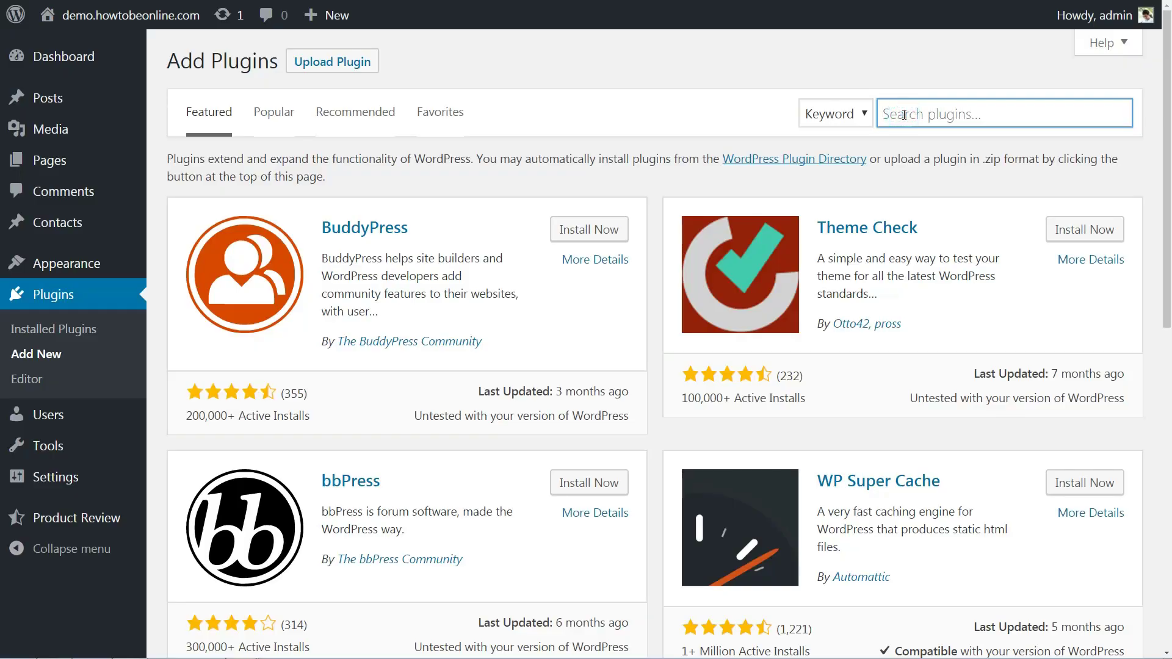
Search the plugin directory for 'custom sidebars'.
{"action": "type", "text": "custom sidebars"}
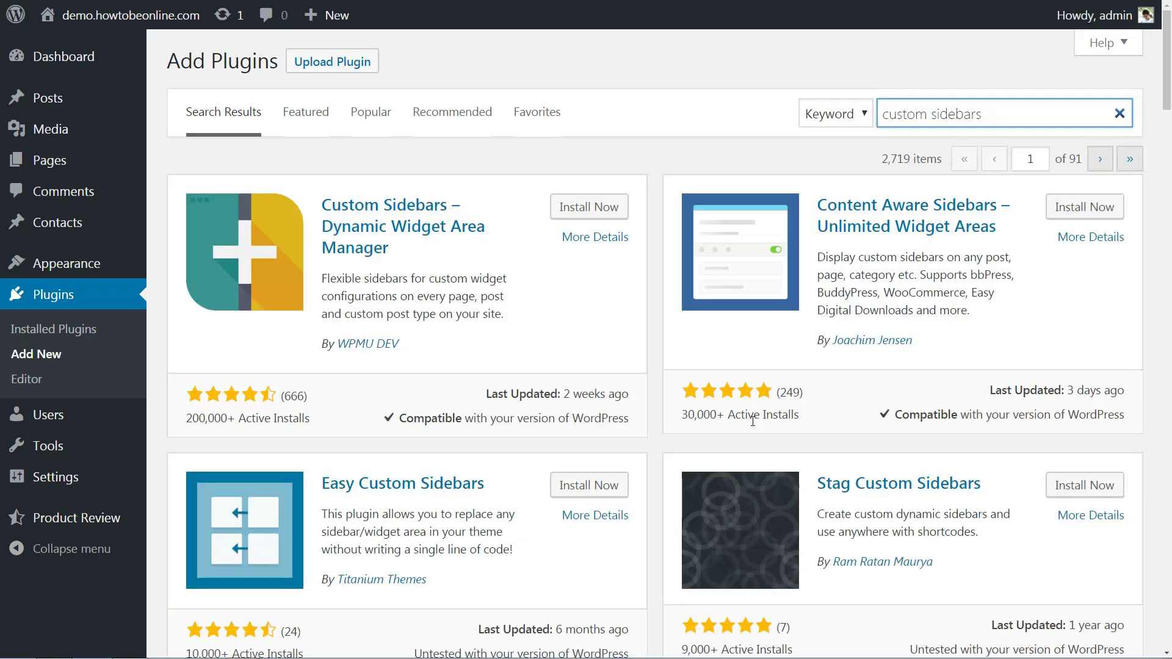
Review the Custom Sidebars plugin's details and screenshots, then install it.
{"action": "left_click", "coordinate": [588, 239]}
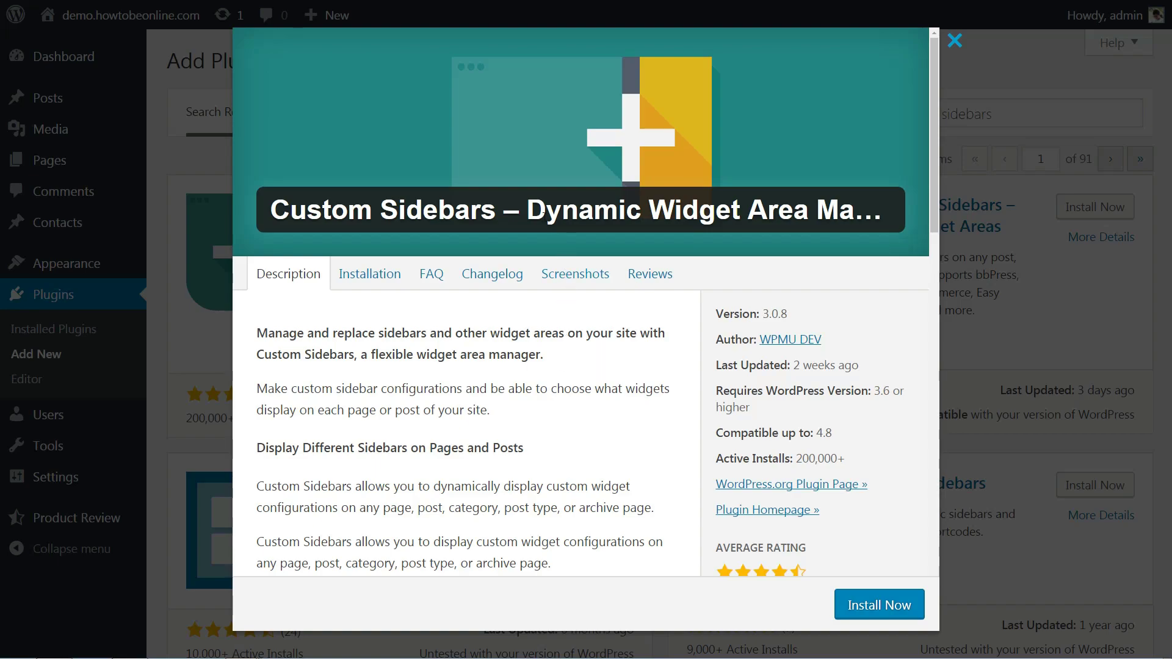
{"action": "left_click", "coordinate": [575, 274]}
{"action": "scroll", "coordinate": [611, 362], "scroll_direction": "down", "scroll_amount": 3}
{"action": "scroll", "coordinate": [610, 363], "scroll_direction": "down", "scroll_amount": 5}
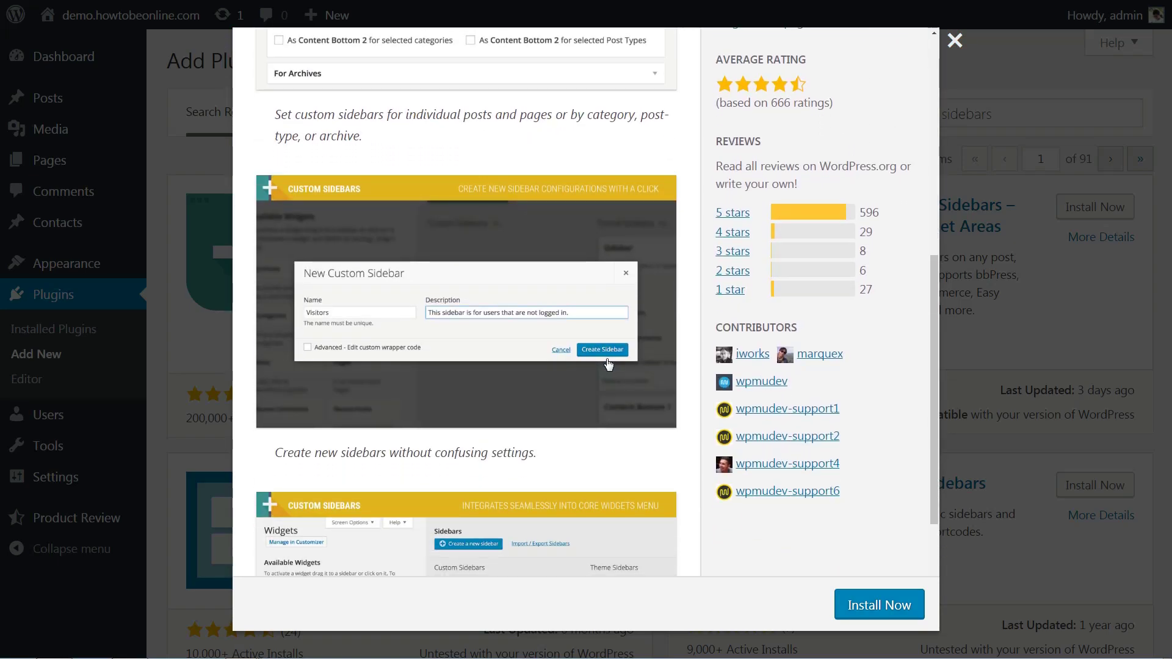
{"action": "scroll", "coordinate": [609, 365], "scroll_direction": "down", "scroll_amount": 3}
{"action": "scroll", "coordinate": [609, 364], "scroll_direction": "up", "scroll_amount": 10}
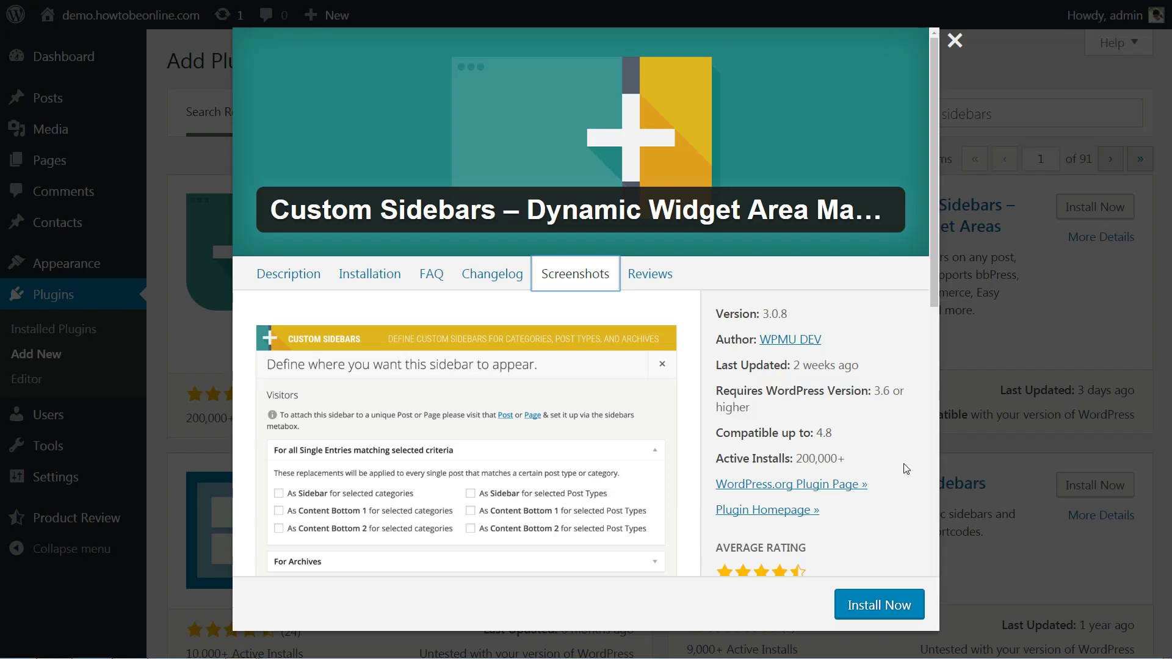
{"action": "left_click", "coordinate": [885, 612]}
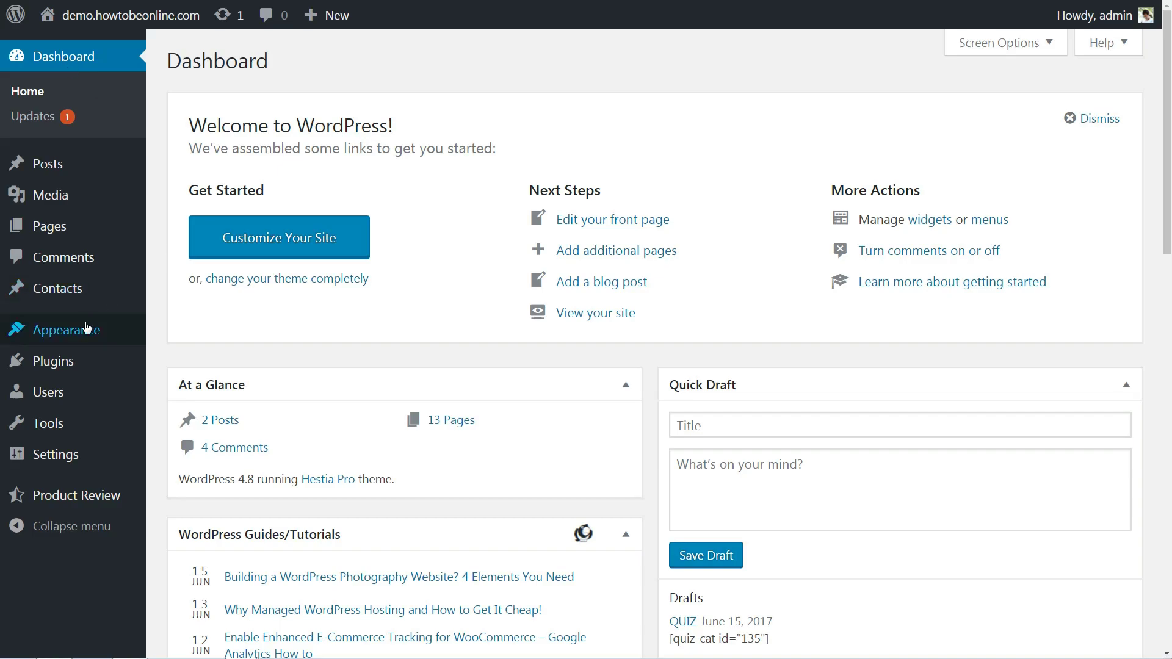
On the Widgets page, create sidebar 'Archives Sidebar' with description 'archive'.
{"action": "mouse_move", "coordinate": [85, 330]}
{"action": "left_click", "coordinate": [186, 383]}
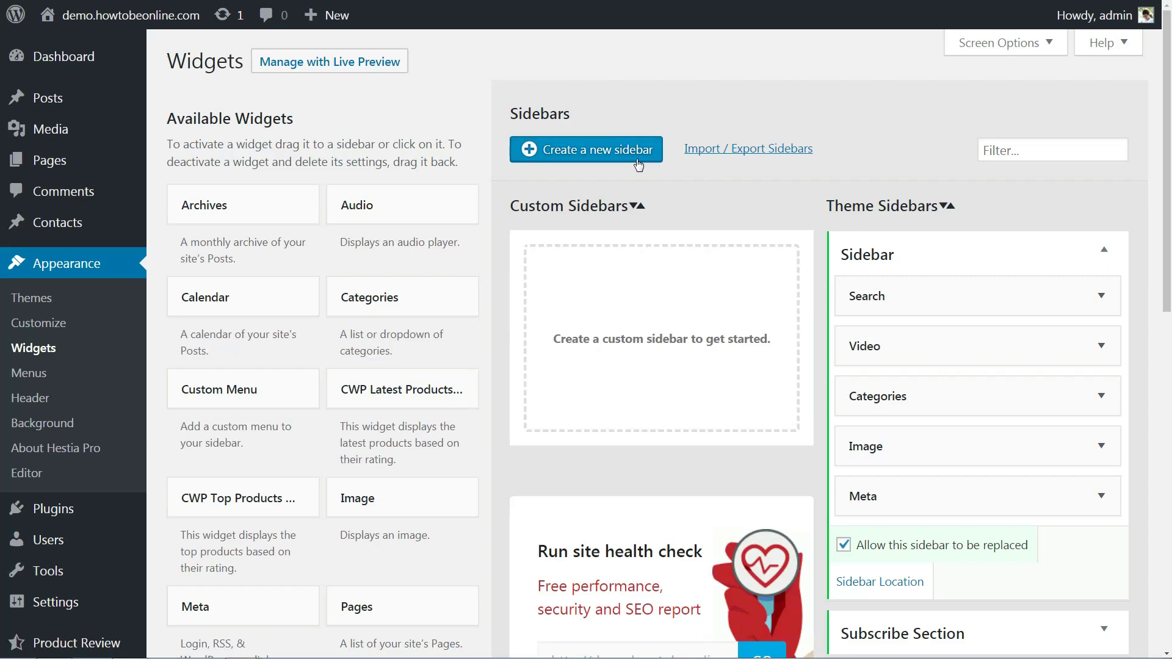
{"action": "left_click", "coordinate": [587, 160]}
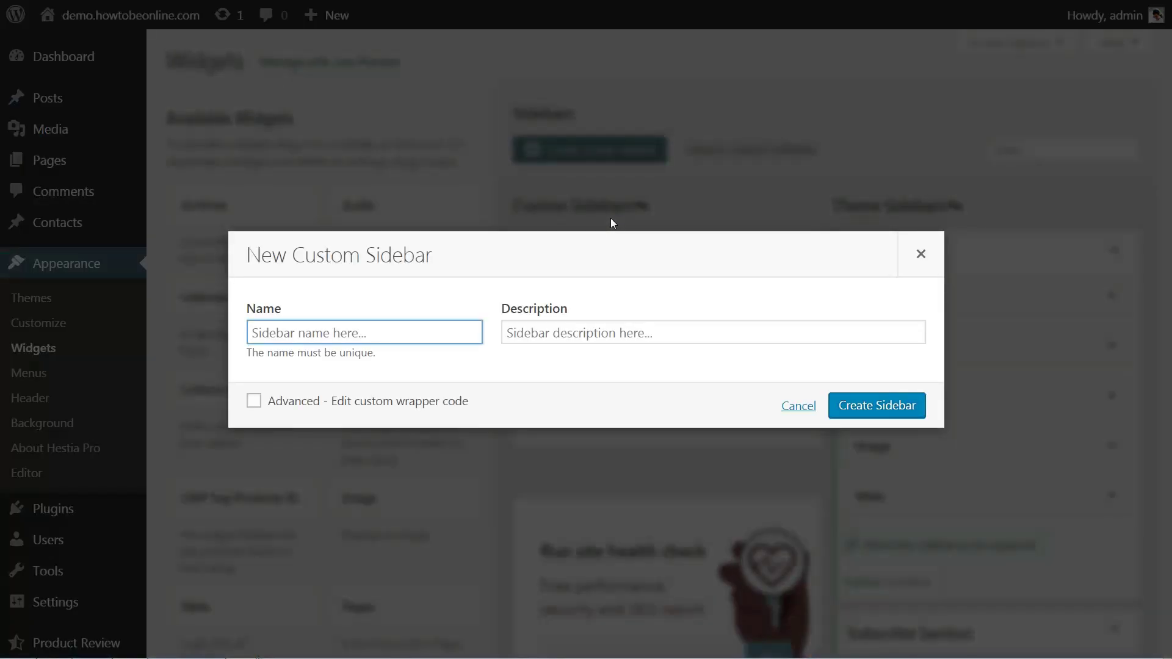
{"action": "type", "text": "Archiv"}
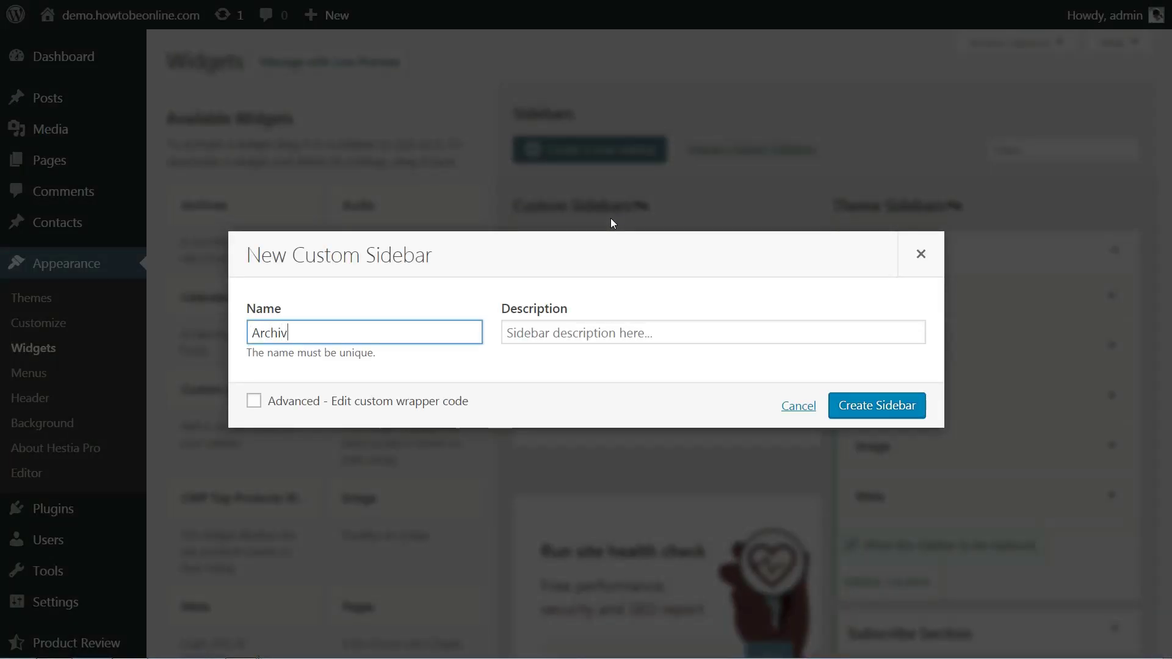
{"action": "type", "text": "es Sidebar"}
{"action": "left_click", "coordinate": [551, 335]}
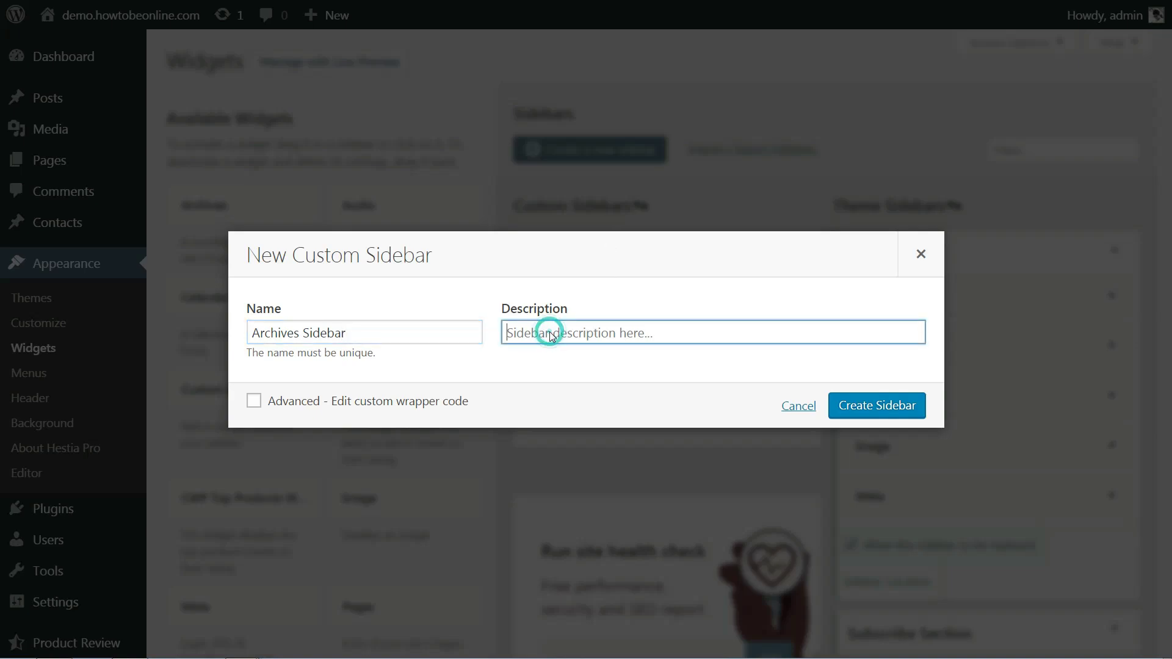
{"action": "type", "text": "arch"}
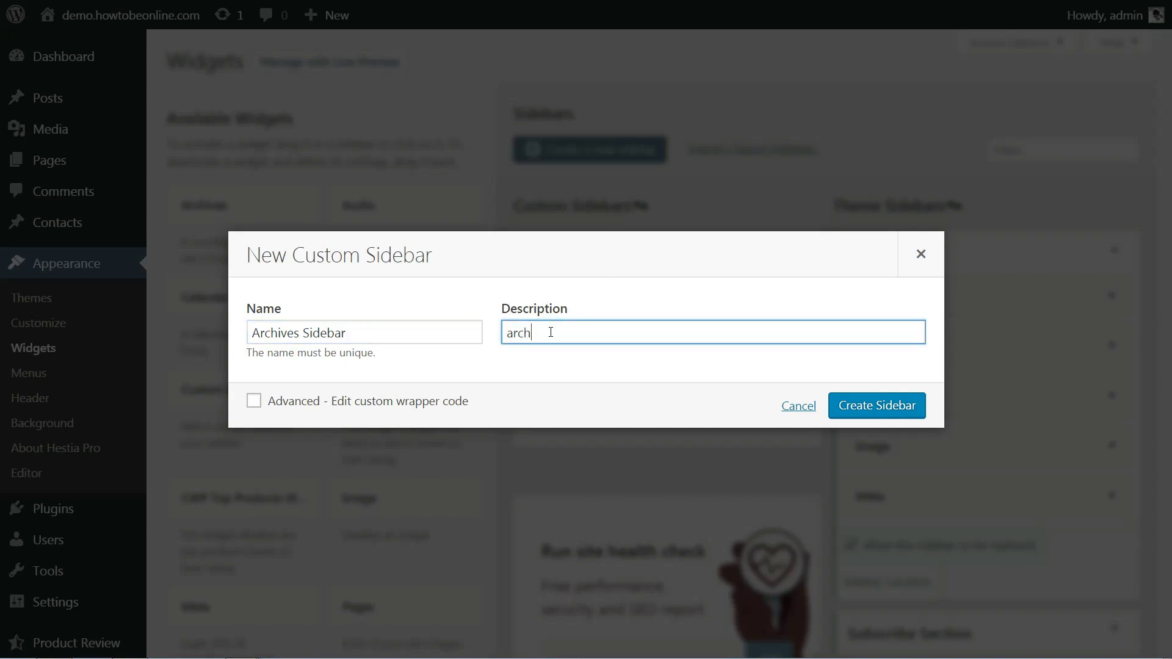
{"action": "type", "text": "ive"}
{"action": "key", "text": "Tab"}
{"action": "left_click", "coordinate": [874, 407]}
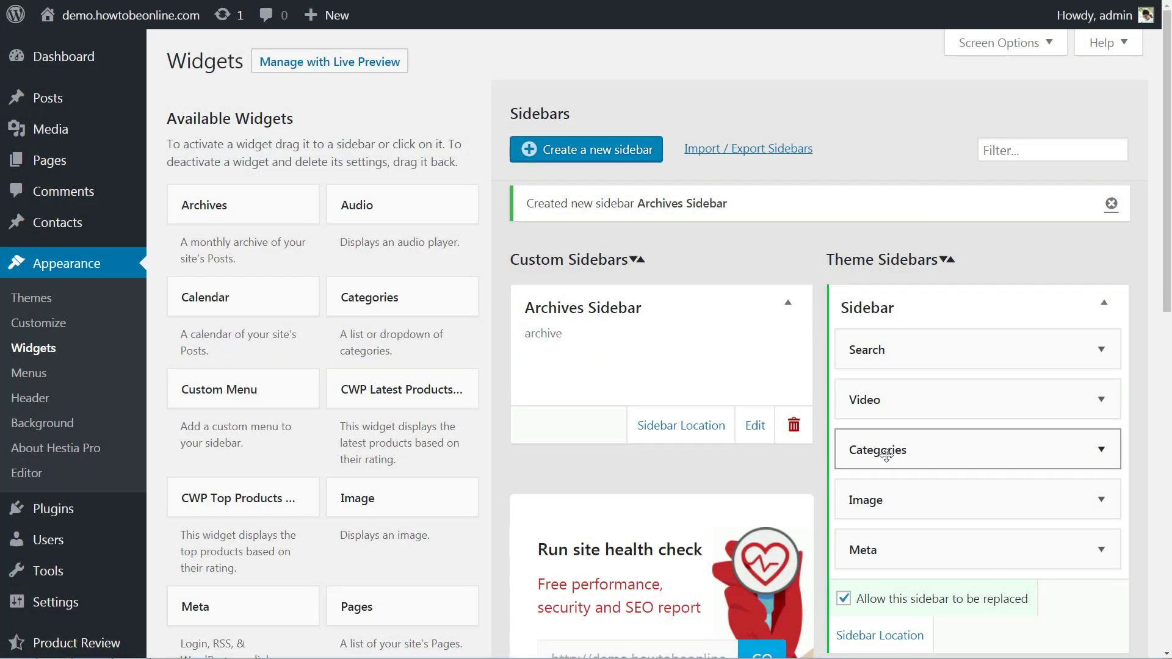
Drag Archives and Recent Posts into Archives Sidebar, then collapse both widget forms.
{"action": "key", "text": "ctrl+minus"}
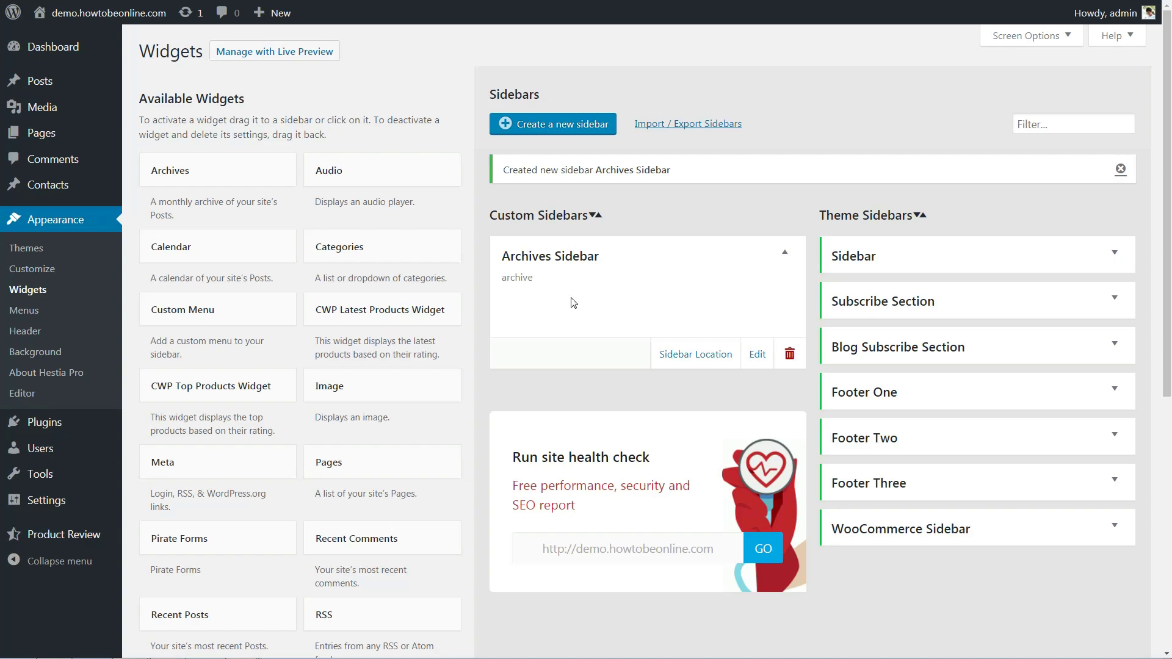
{"action": "left_click", "coordinate": [784, 252]}
{"action": "left_click", "coordinate": [783, 253]}
{"action": "left_click_drag", "start_coordinate": [366, 262], "coordinate": [398, 251]}
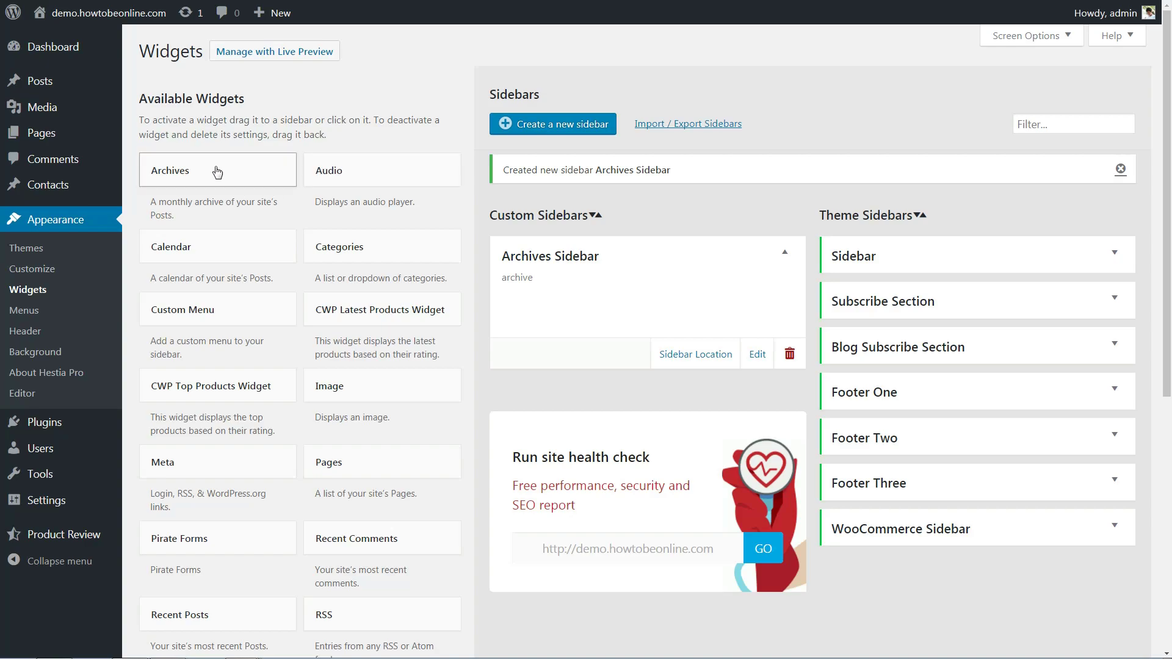
{"action": "left_click_drag", "start_coordinate": [217, 172], "coordinate": [612, 297]}
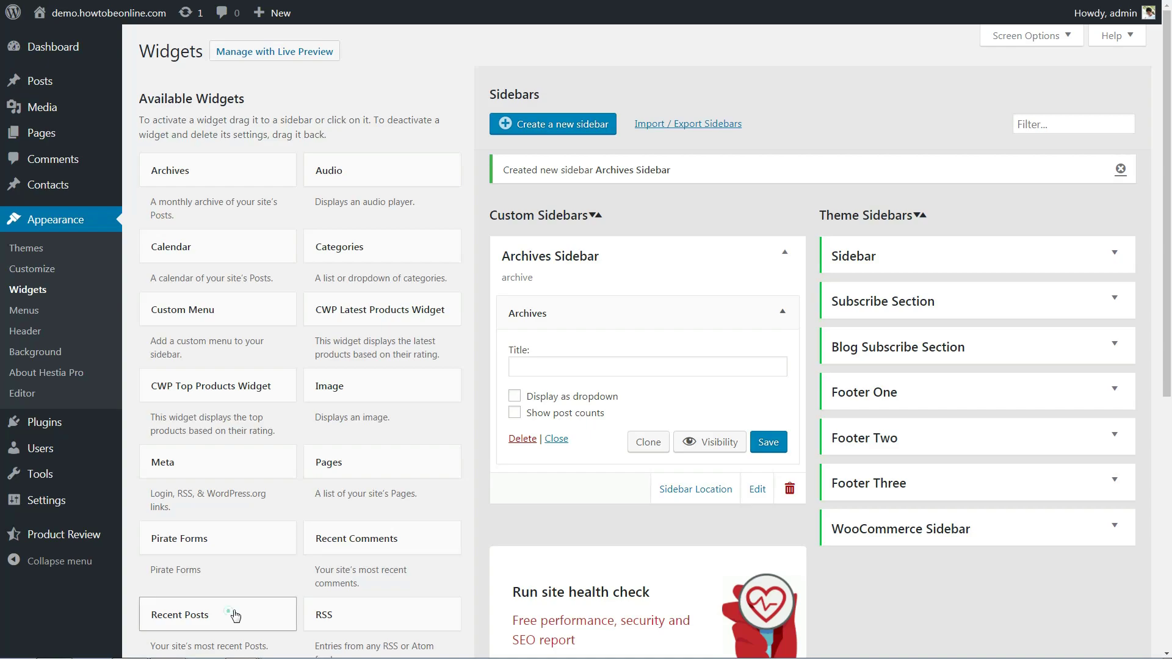
{"action": "left_click_drag", "start_coordinate": [236, 616], "coordinate": [597, 452]}
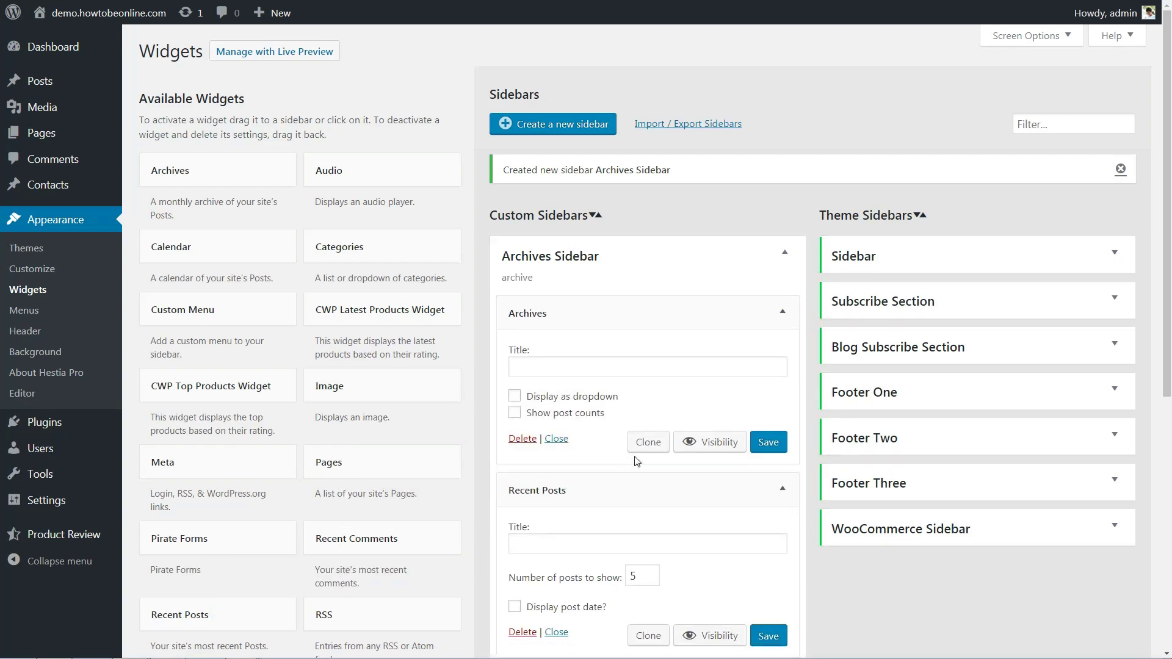
{"action": "left_click", "coordinate": [784, 490]}
{"action": "left_click", "coordinate": [782, 312]}
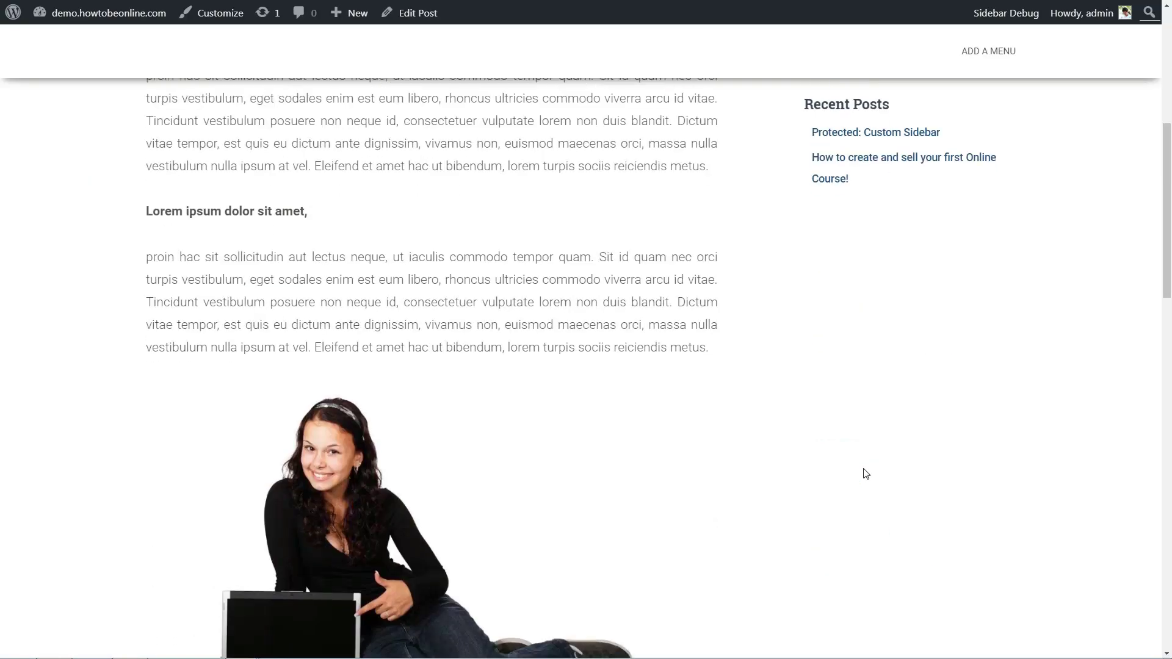
{"action": "scroll", "coordinate": [871, 463], "scroll_direction": "up", "scroll_amount": 2}
{"action": "scroll", "coordinate": [873, 464], "scroll_direction": "up", "scroll_amount": 3}
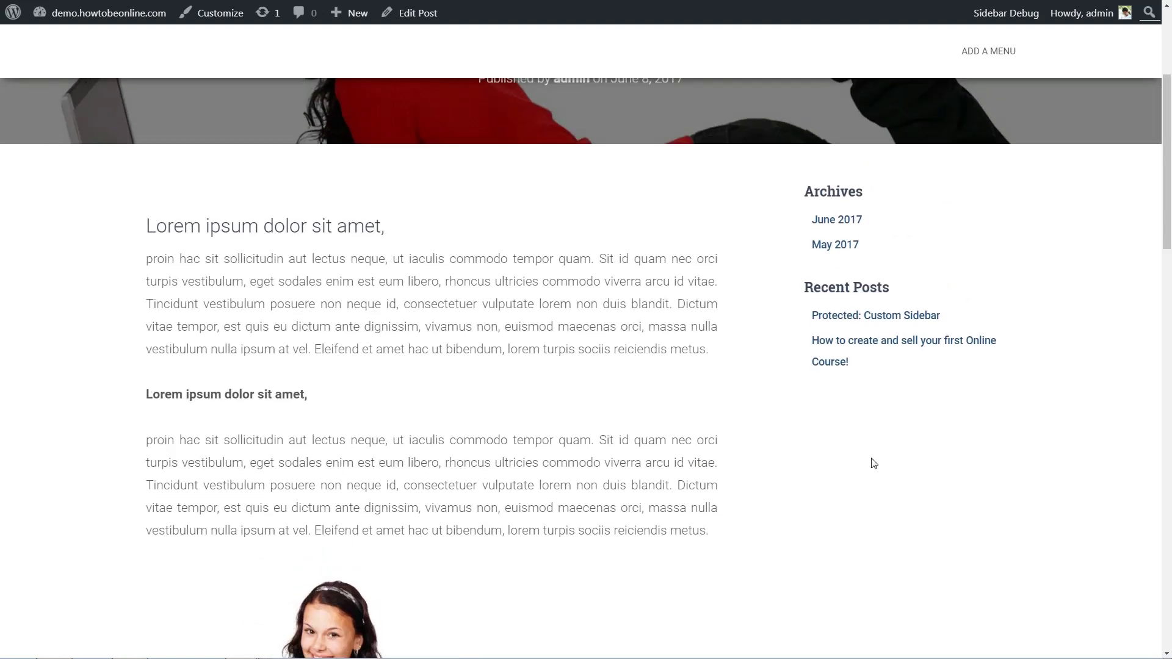
{"action": "left_click_drag", "start_coordinate": [862, 488], "coordinate": [791, 411]}
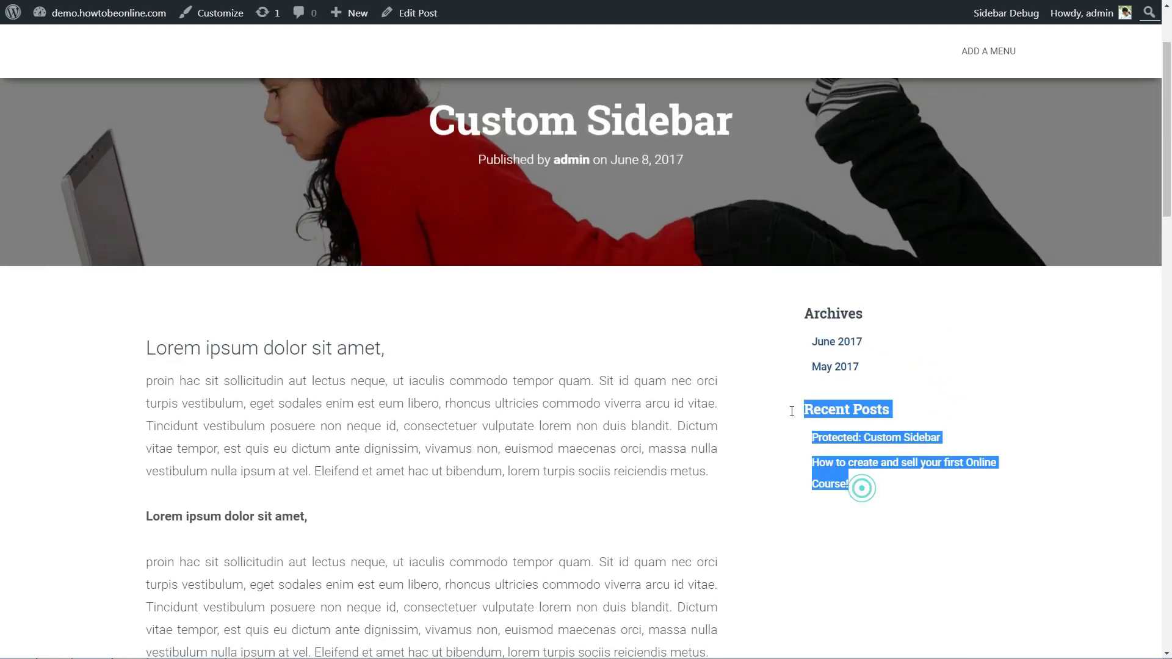
{"action": "scroll", "coordinate": [992, 538], "scroll_direction": "up", "scroll_amount": 2}
{"action": "left_click", "coordinate": [993, 529]}
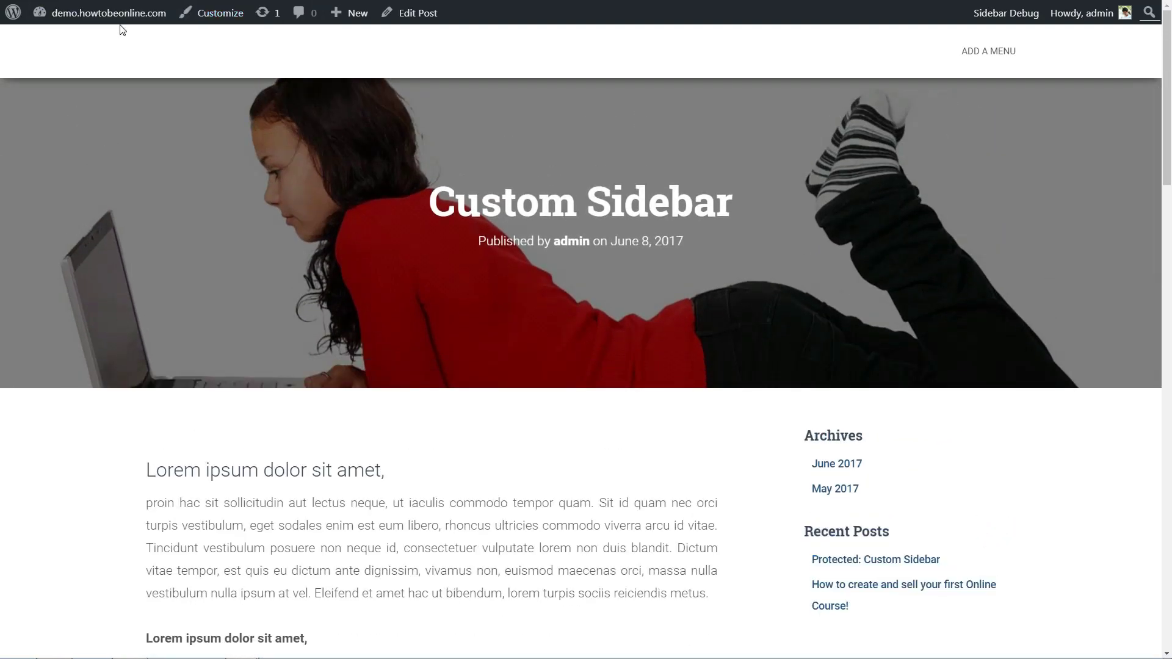
Open the Archives Sidebar's Sidebar Location settings on the Widgets page.
{"action": "mouse_move", "coordinate": [112, 20]}
{"action": "left_click", "coordinate": [60, 40]}
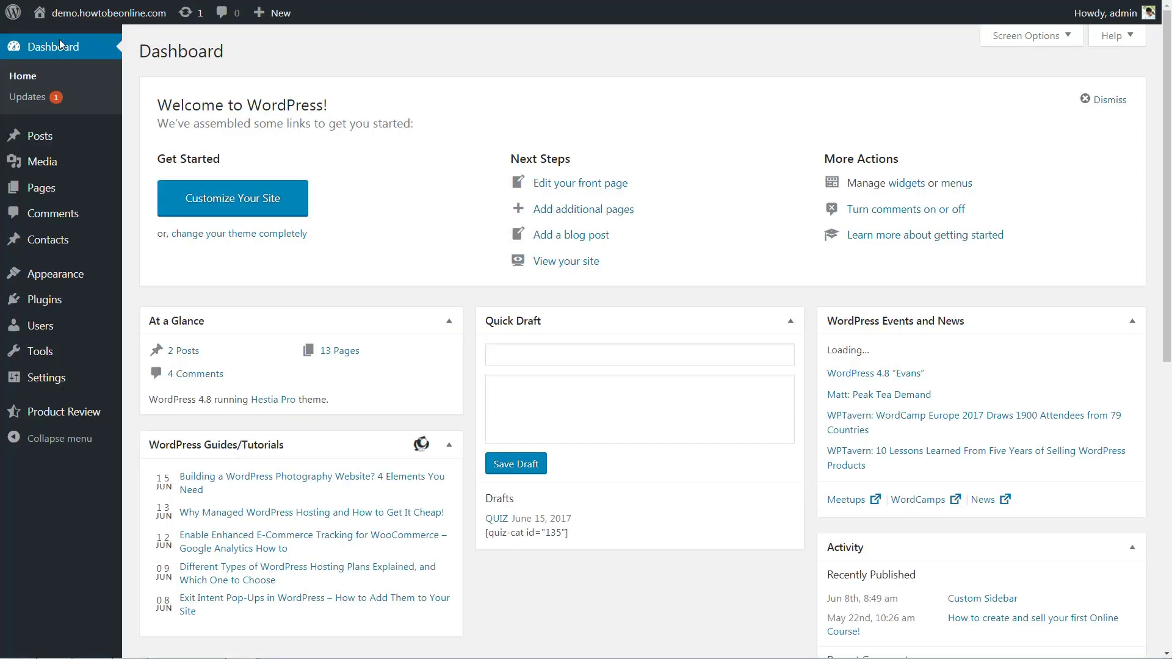
{"action": "mouse_move", "coordinate": [85, 279]}
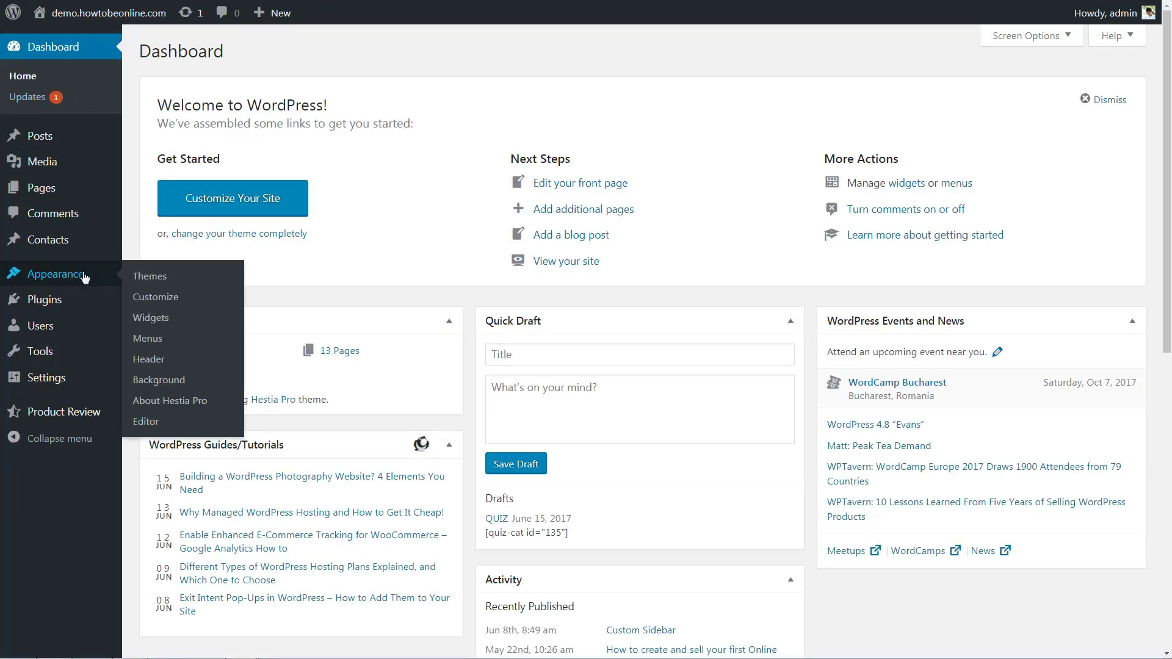
{"action": "left_click", "coordinate": [156, 323]}
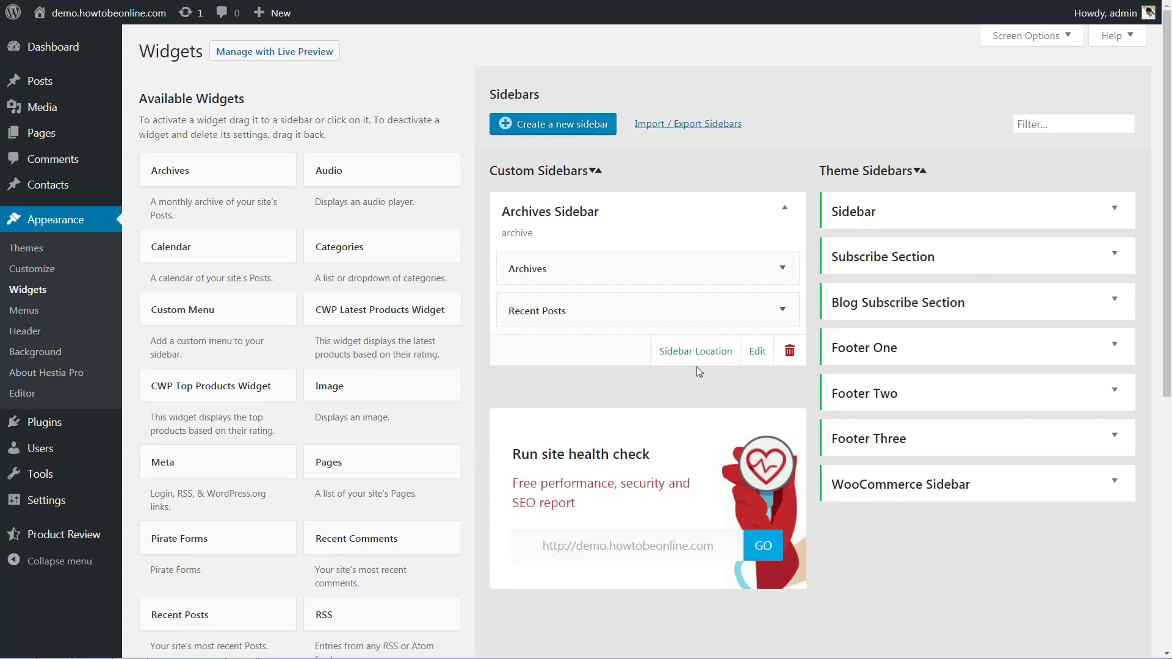
{"action": "left_click", "coordinate": [699, 396]}
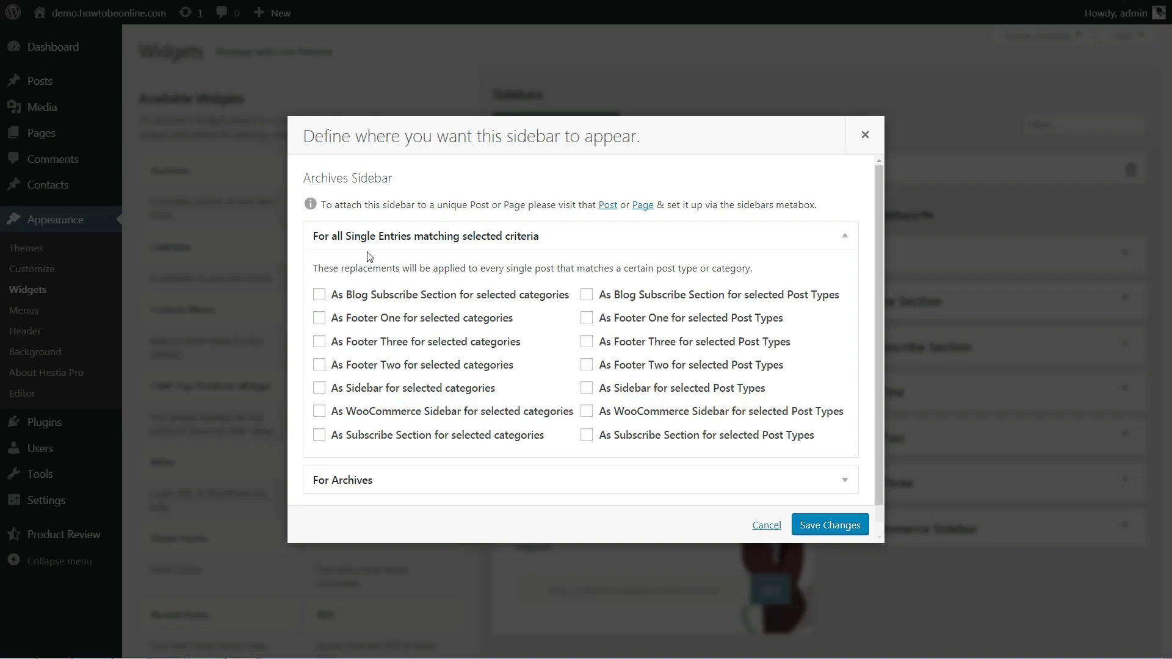
{"action": "left_click", "coordinate": [587, 295]}
Make it replace the Sidebar for the Uncategorized category and save.
{"action": "left_click", "coordinate": [319, 388]}
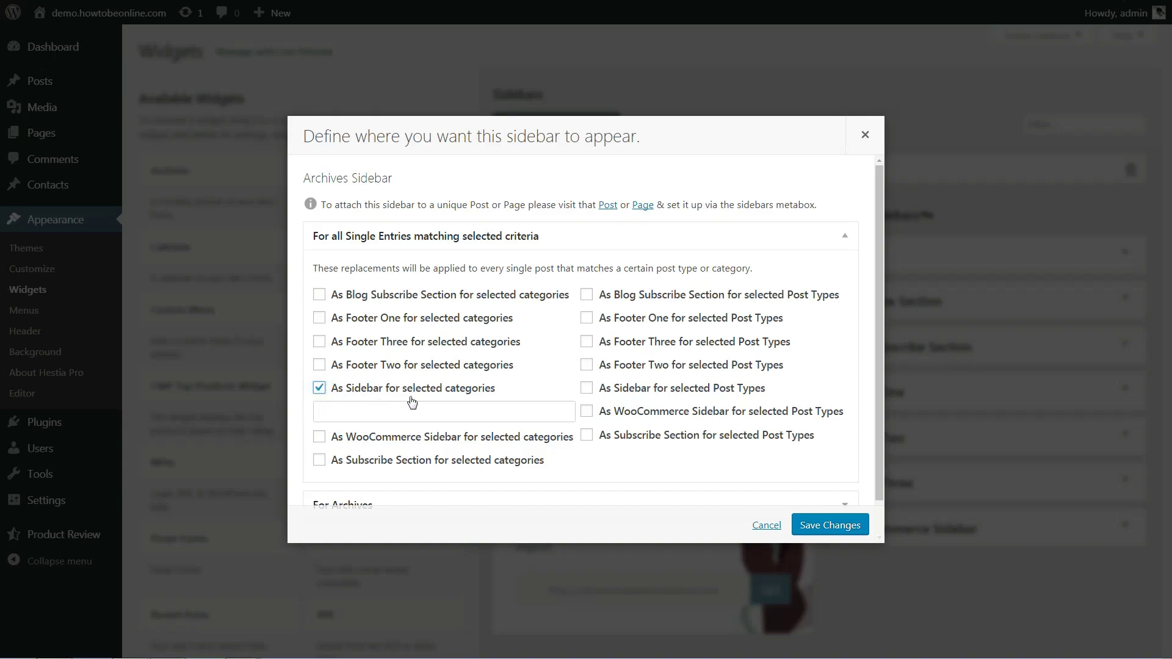
{"action": "left_click", "coordinate": [412, 404]}
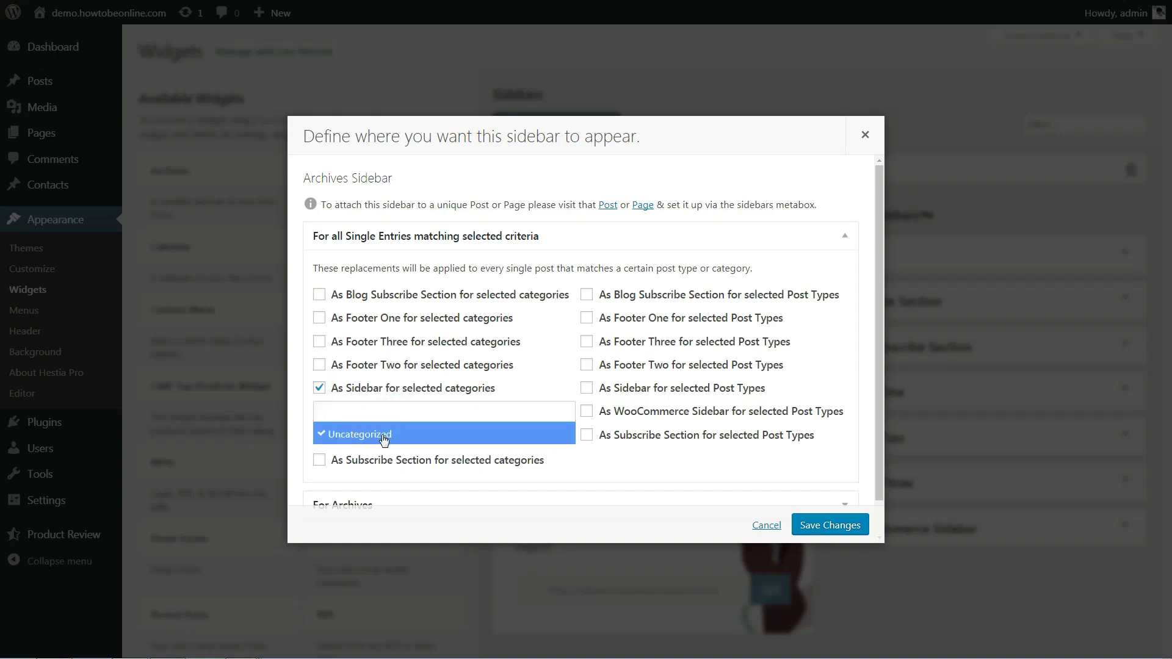
{"action": "left_click", "coordinate": [384, 436]}
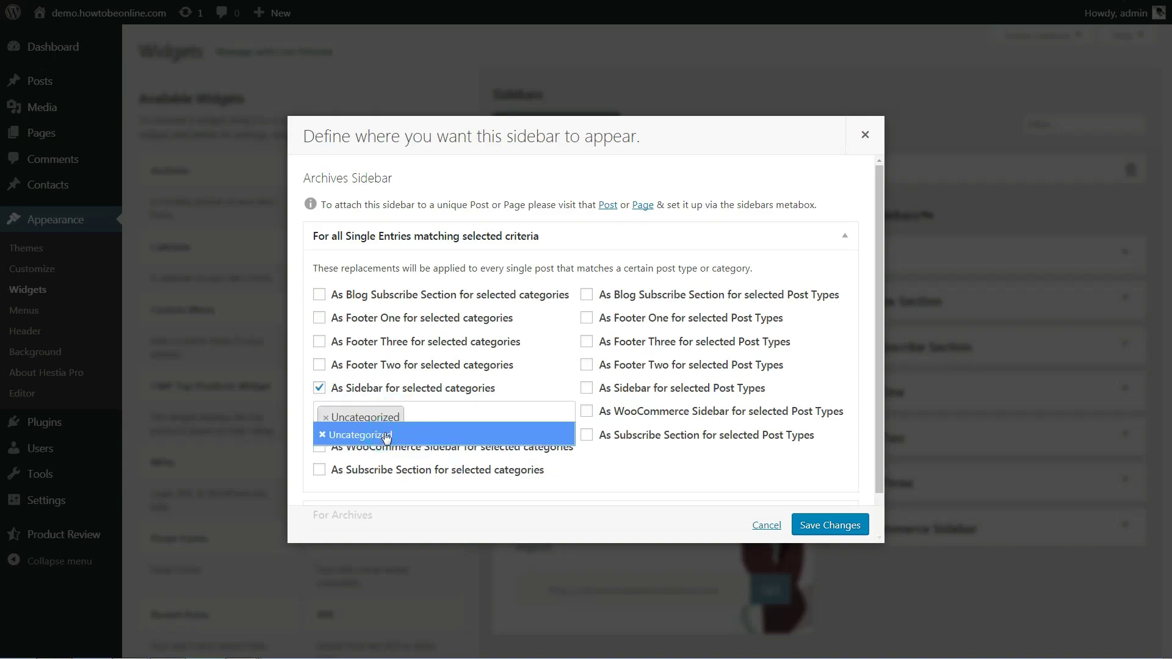
{"action": "left_click", "coordinate": [437, 406]}
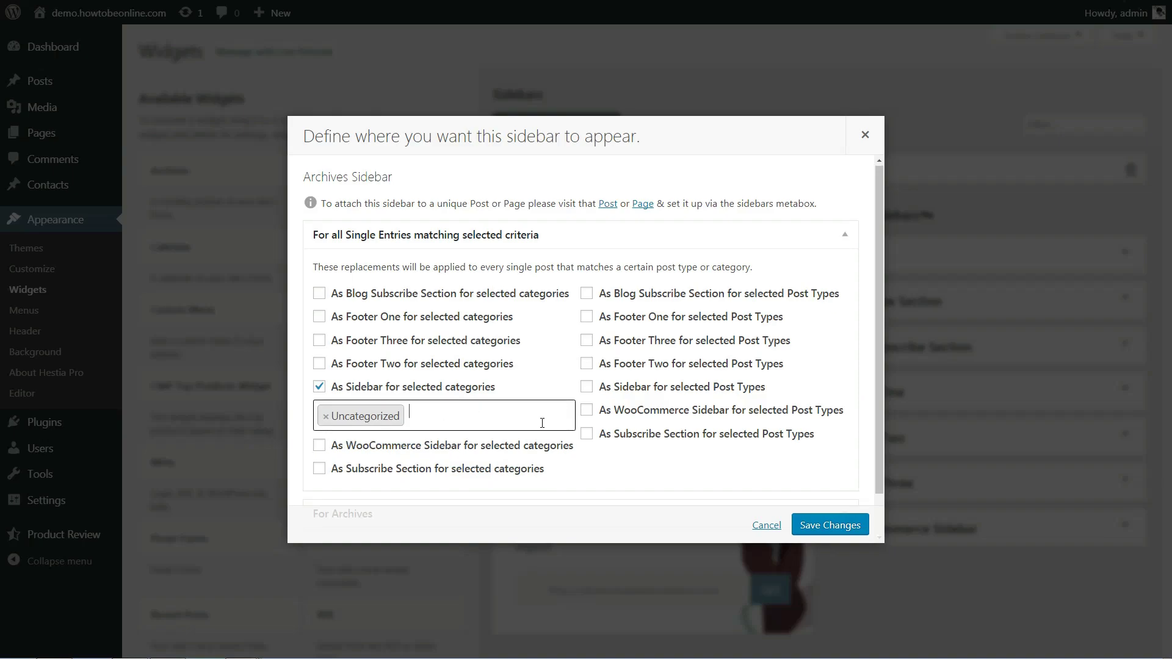
{"action": "scroll", "coordinate": [542, 425], "scroll_direction": "down", "scroll_amount": 1}
{"action": "left_click", "coordinate": [846, 527]}
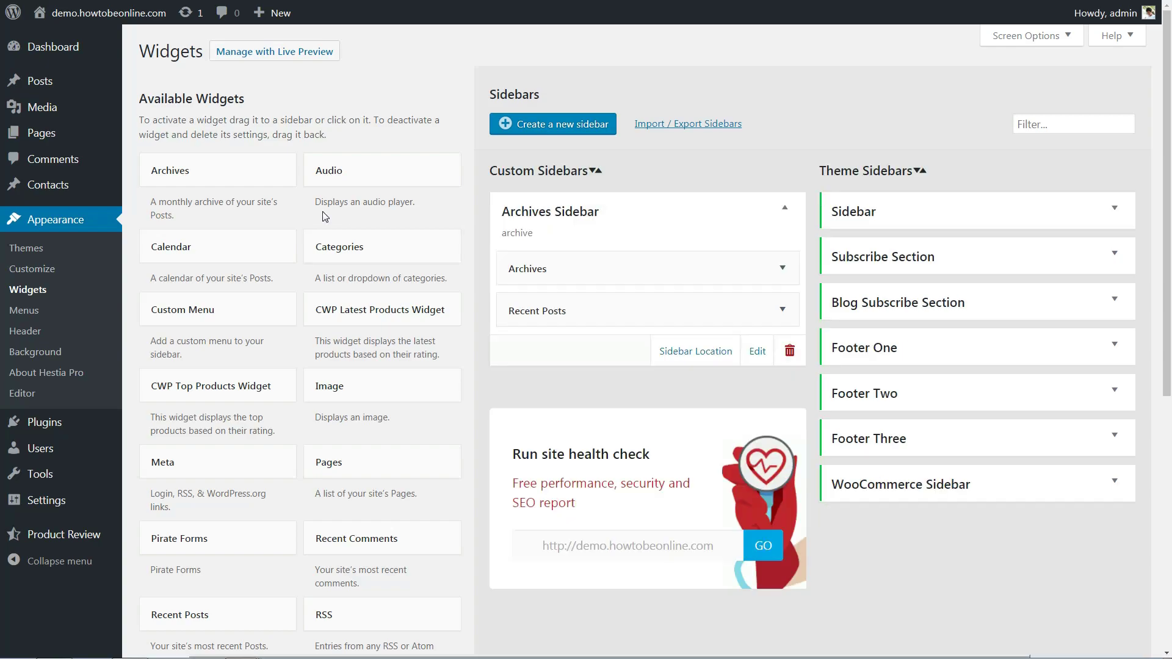
Open the Custom Sidebar post for editing and collapse its Tags and Categories boxes.
{"action": "mouse_move", "coordinate": [98, 84]}
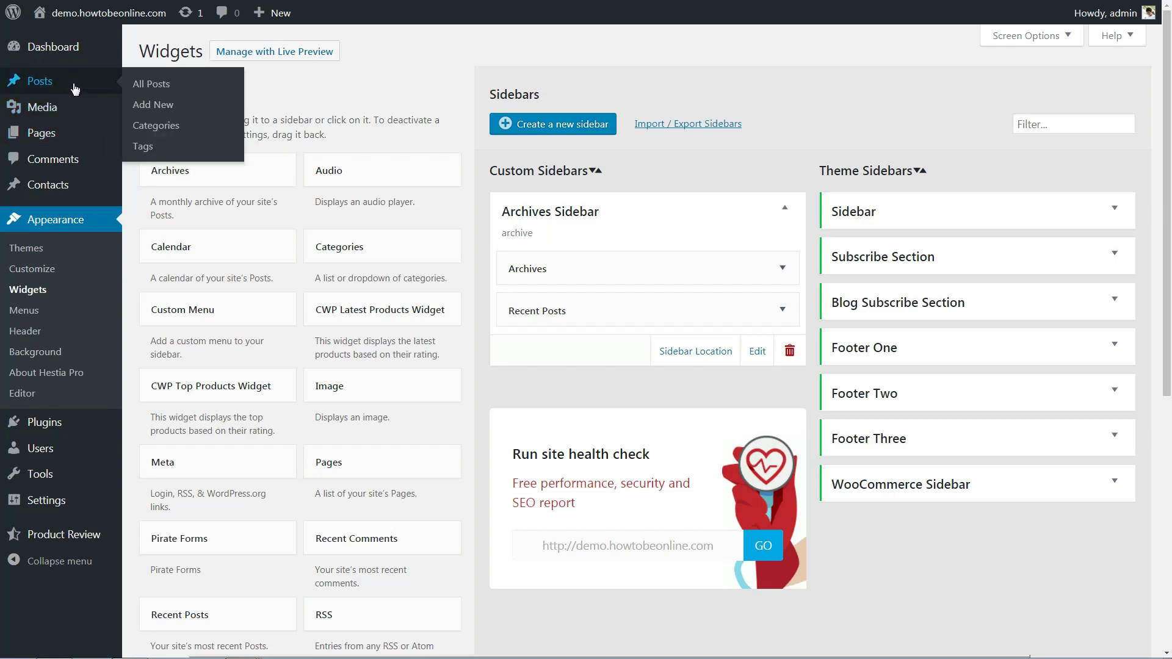
{"action": "left_click", "coordinate": [146, 85]}
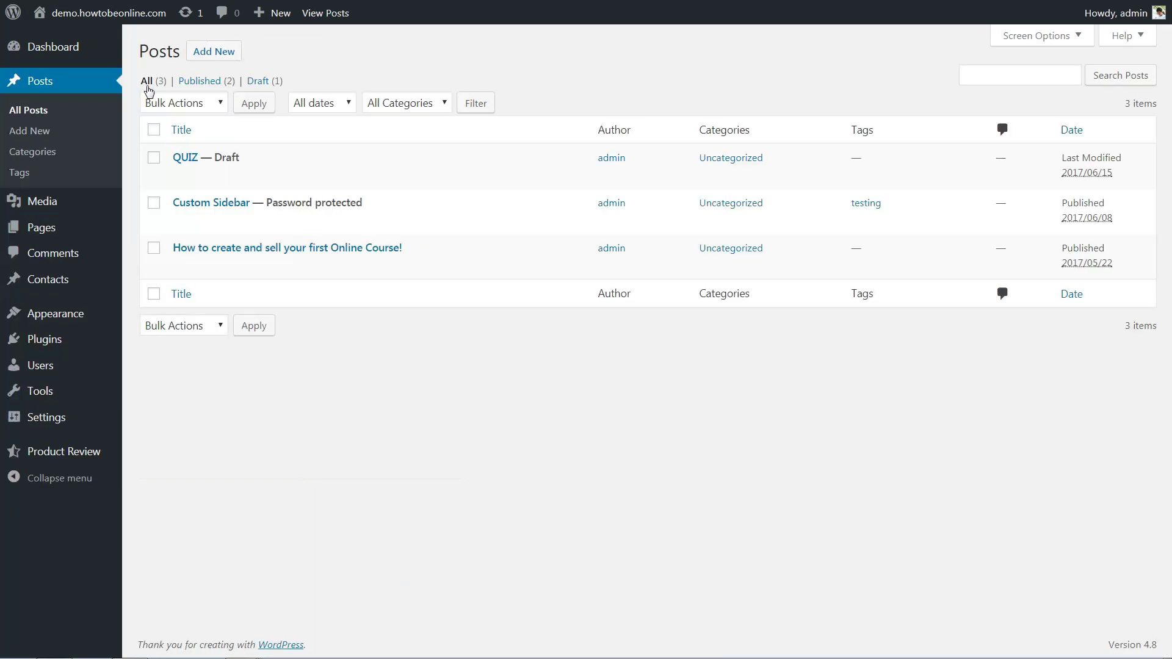
{"action": "left_click", "coordinate": [181, 222]}
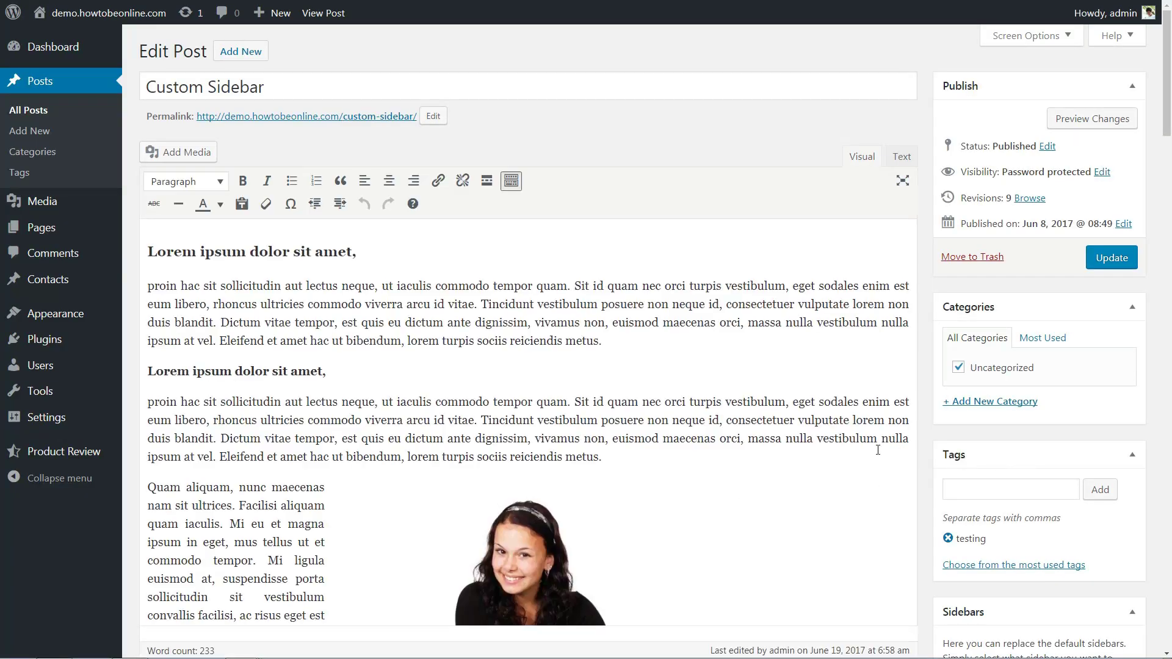
{"action": "scroll", "coordinate": [878, 450], "scroll_direction": "down", "scroll_amount": 5}
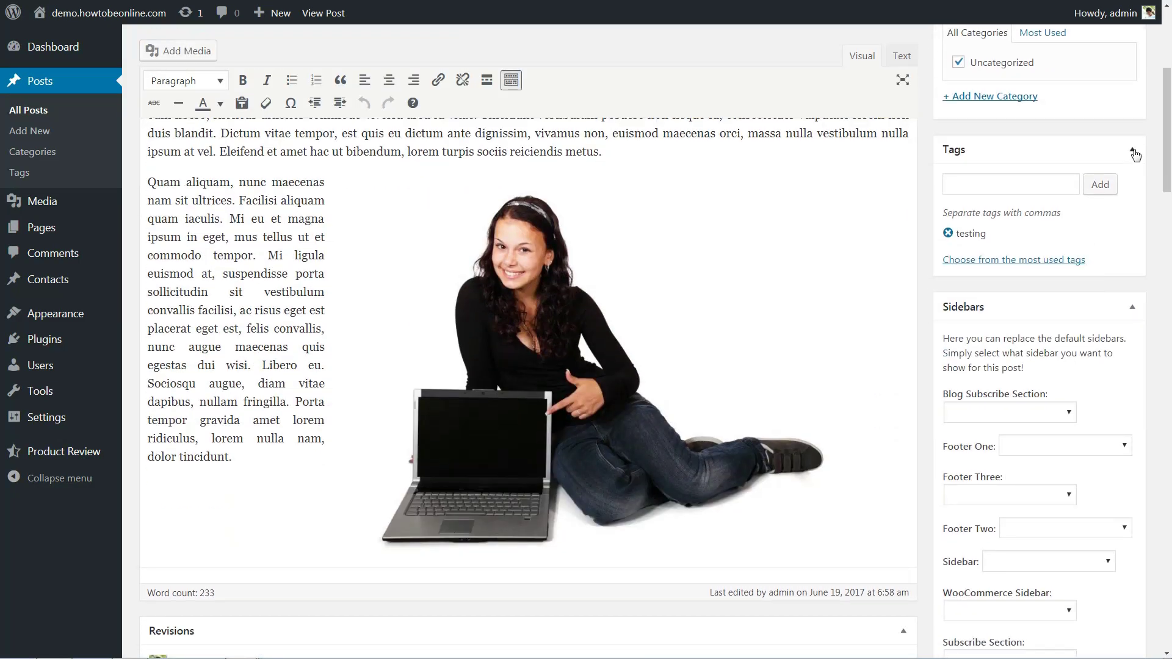
{"action": "left_click", "coordinate": [1133, 150]}
{"action": "scroll", "coordinate": [1133, 143], "scroll_direction": "up", "scroll_amount": 2}
{"action": "left_click", "coordinate": [1132, 136]}
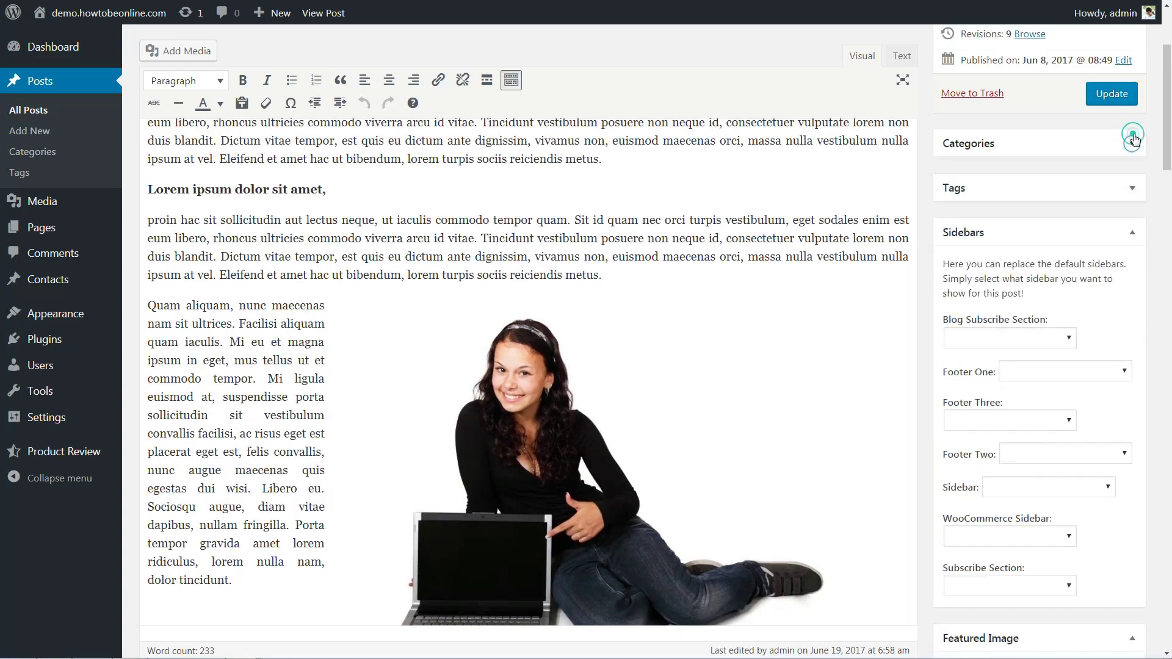
Inspect each sidebar replacement dropdown in the Sidebars box without changing any.
{"action": "scroll", "coordinate": [1141, 246], "scroll_direction": "down", "scroll_amount": 1}
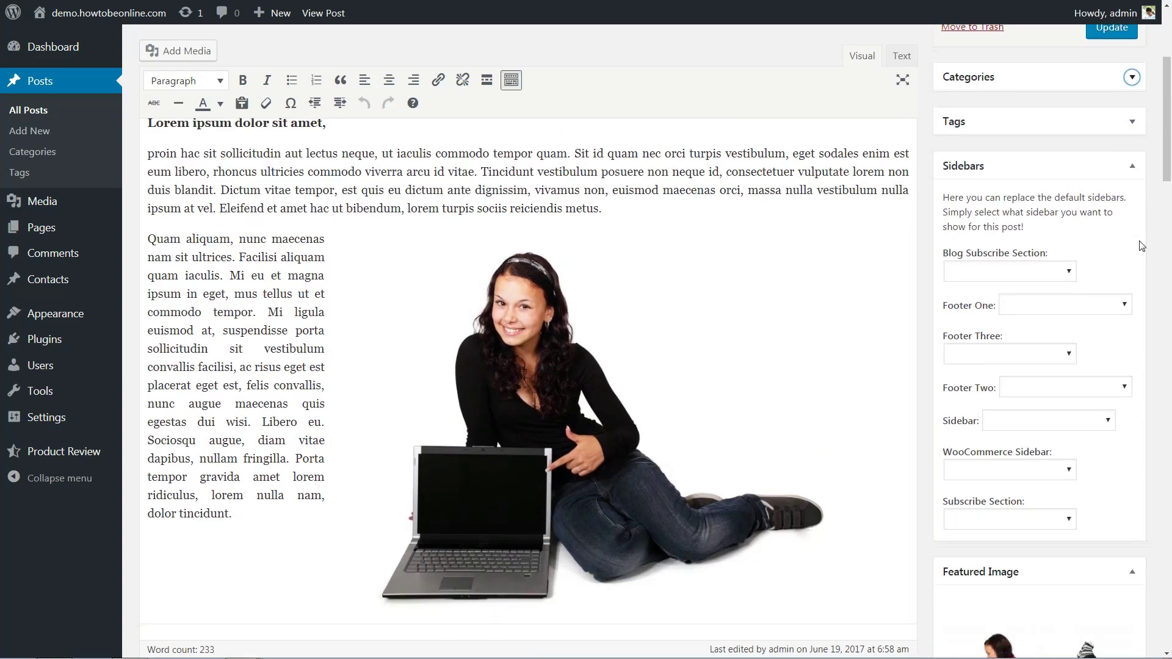
{"action": "scroll", "coordinate": [1141, 246], "scroll_direction": "down", "scroll_amount": 1}
{"action": "left_click", "coordinate": [1068, 216]}
{"action": "left_click", "coordinate": [1068, 215]}
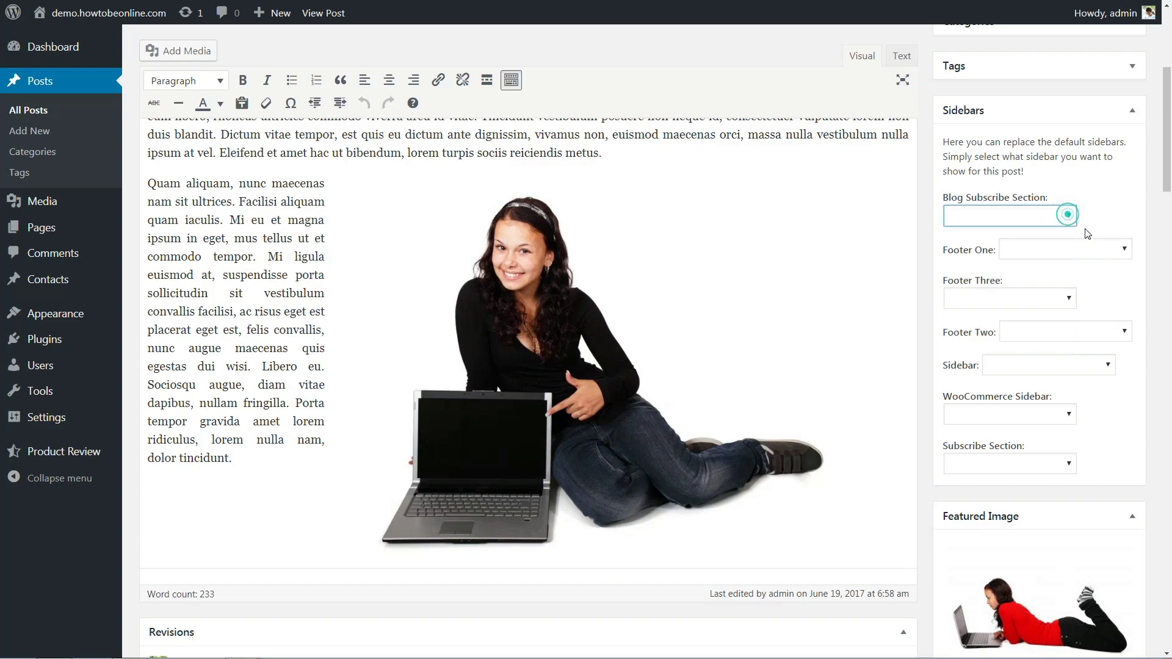
{"action": "left_click", "coordinate": [1128, 251]}
{"action": "left_click", "coordinate": [1129, 250]}
{"action": "left_click", "coordinate": [1061, 299]}
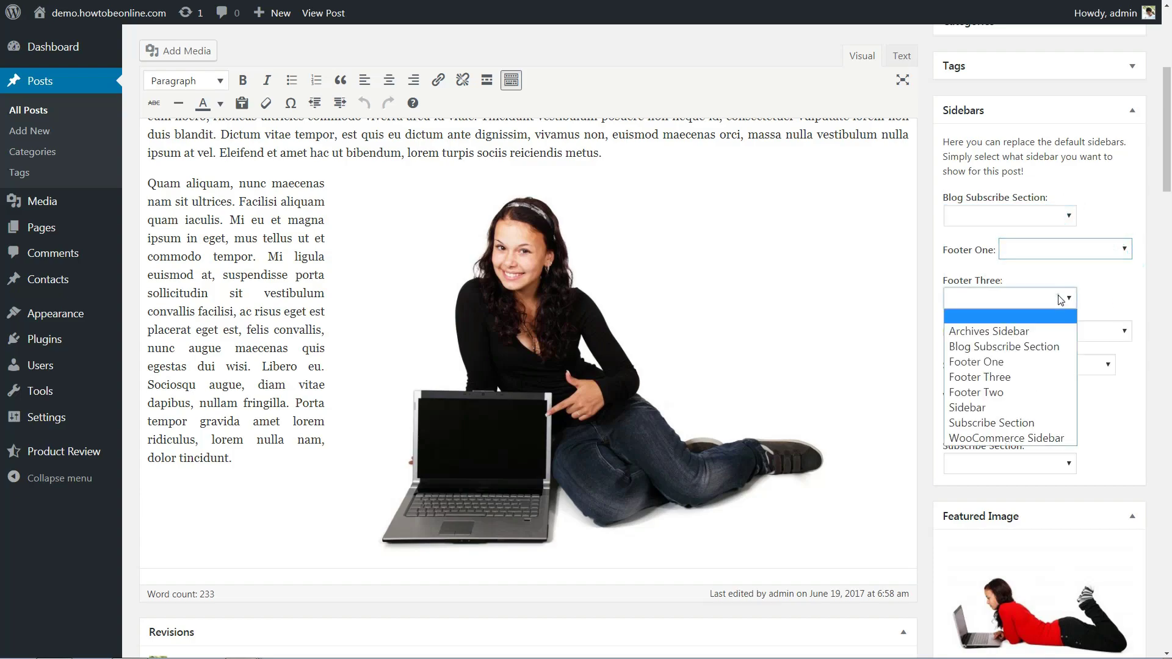
{"action": "left_click", "coordinate": [1061, 300]}
{"action": "left_click", "coordinate": [1069, 329]}
{"action": "left_click", "coordinate": [1069, 328]}
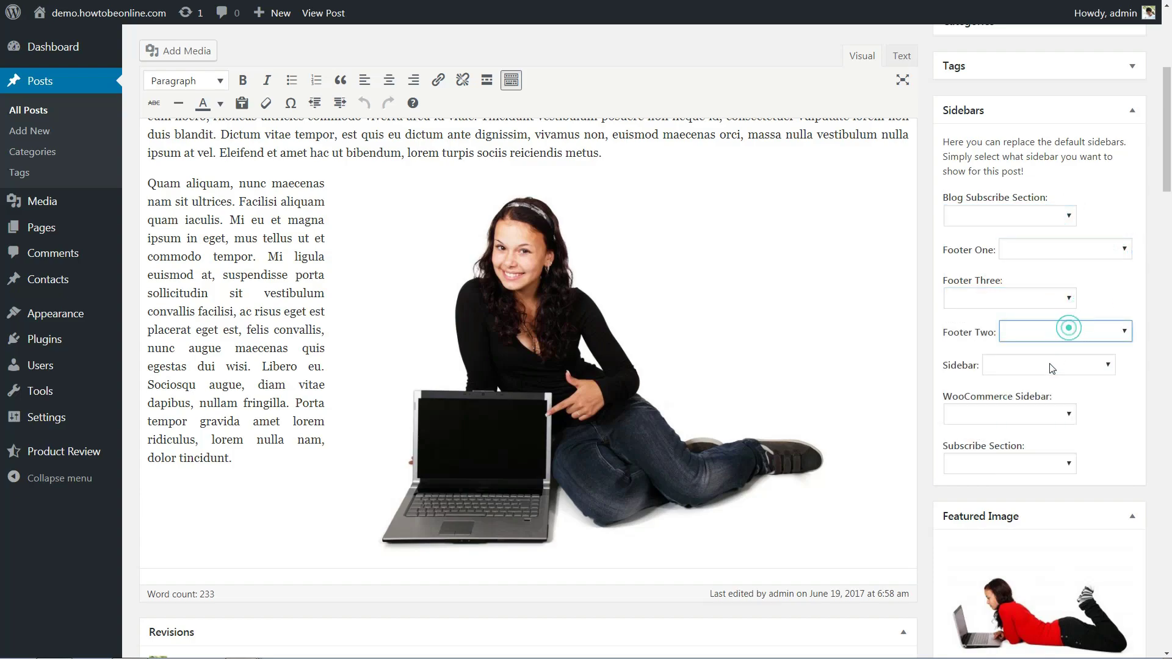
{"action": "left_click", "coordinate": [1047, 366]}
{"action": "left_click", "coordinate": [1046, 364]}
{"action": "left_click", "coordinate": [1009, 409]}
{"action": "left_click", "coordinate": [1010, 408]}
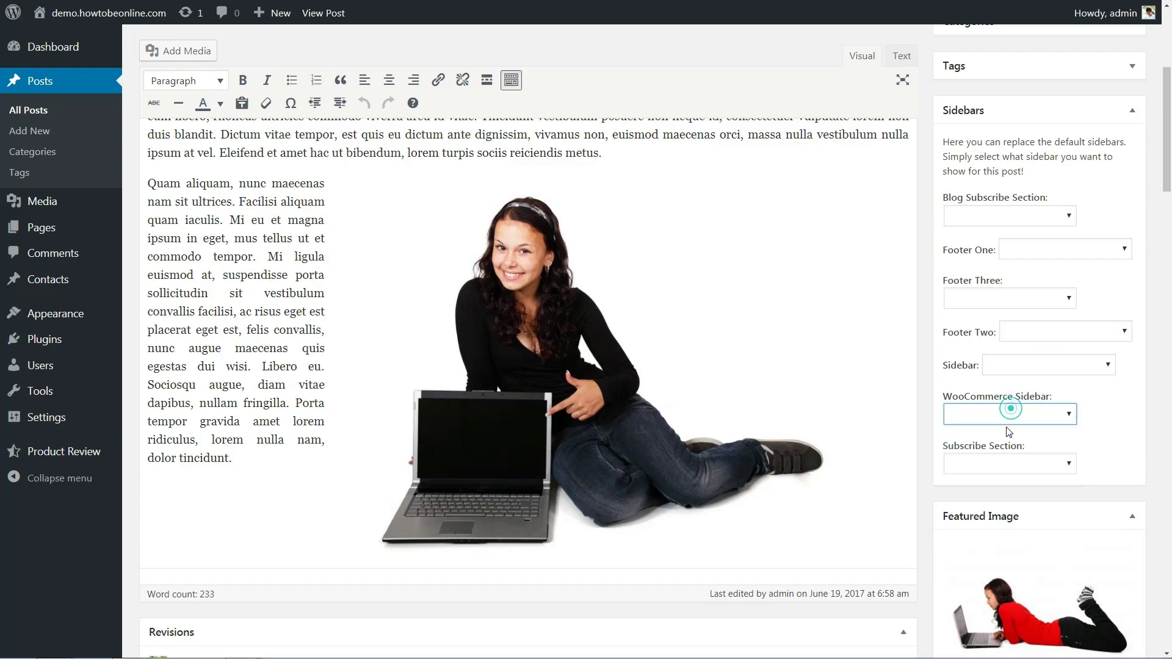
{"action": "left_click", "coordinate": [995, 463]}
{"action": "left_click", "coordinate": [990, 462]}
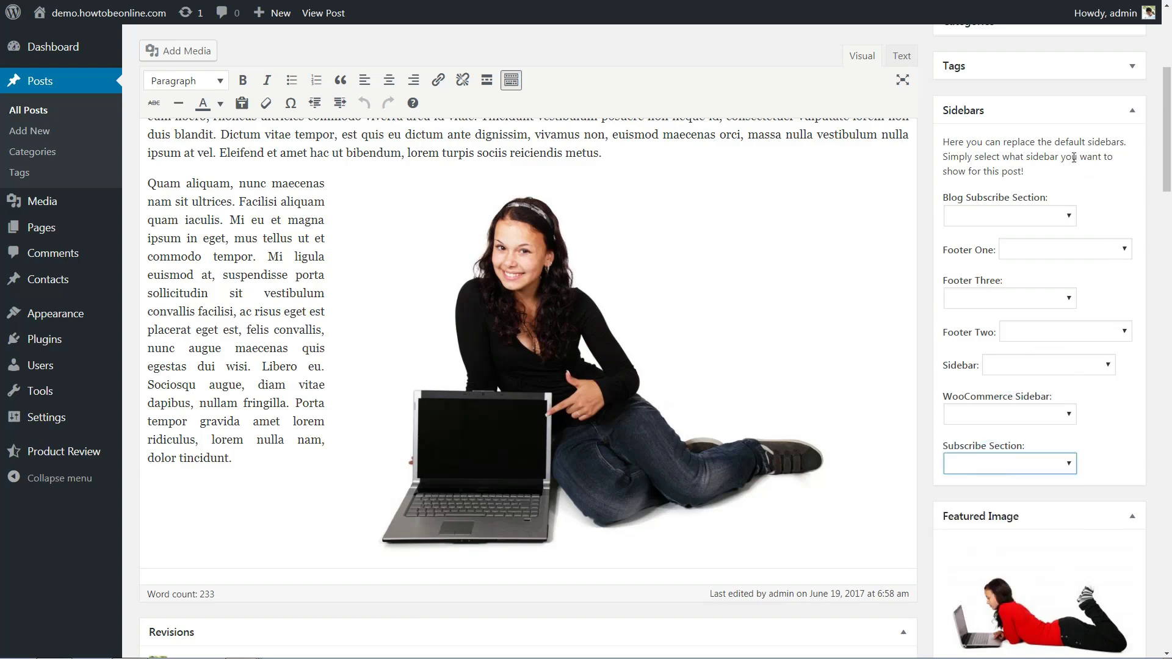